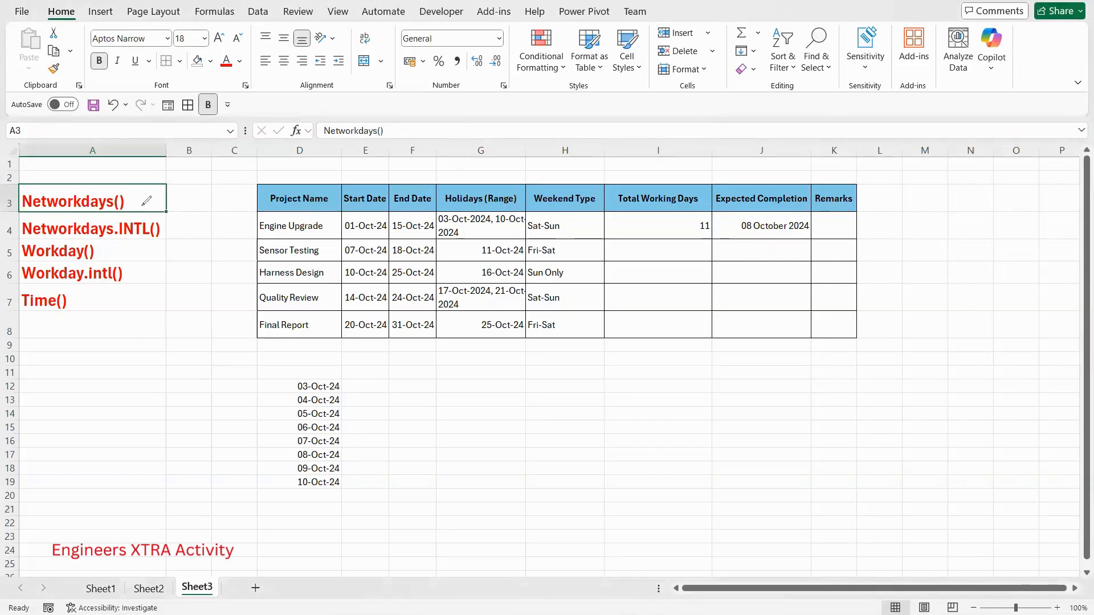
mouse_move(136, 203)
mouse_down()
mouse_move(170, 204)
mouse_move(130, 204)
mouse_move(171, 217)
mouse_move(187, 242)
mouse_move(127, 249)
mouse_move(155, 282)
mouse_move(105, 292)
mouse_move(121, 308)
mouse_up()
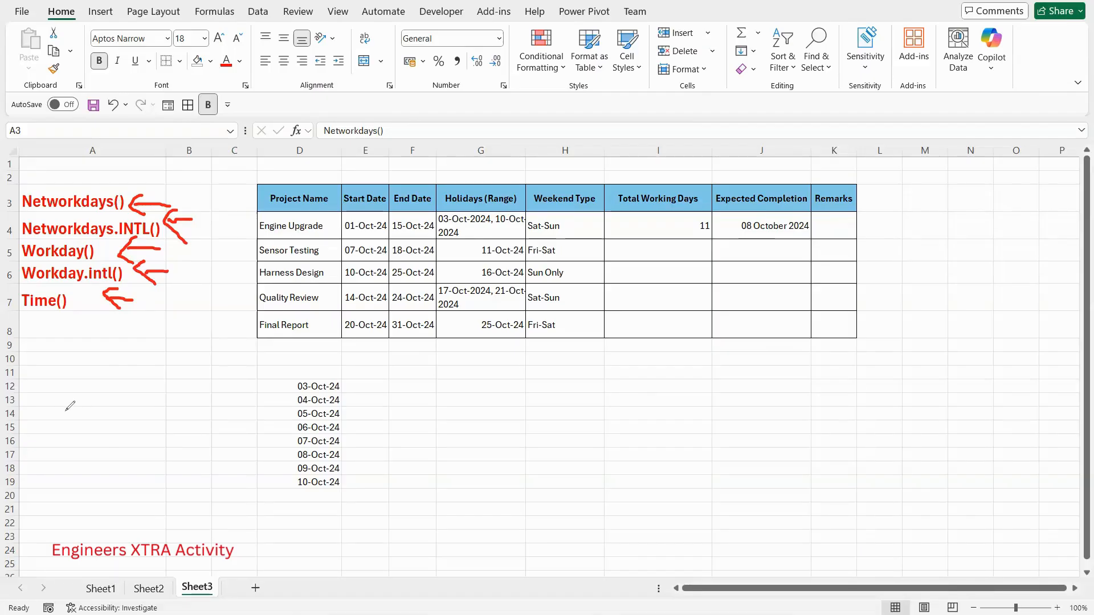
key(e)
mouse_move(287, 177)
mouse_down()
mouse_move(261, 184)
mouse_move(250, 342)
mouse_move(335, 336)
mouse_up()
drag(408, 352, 447, 356)
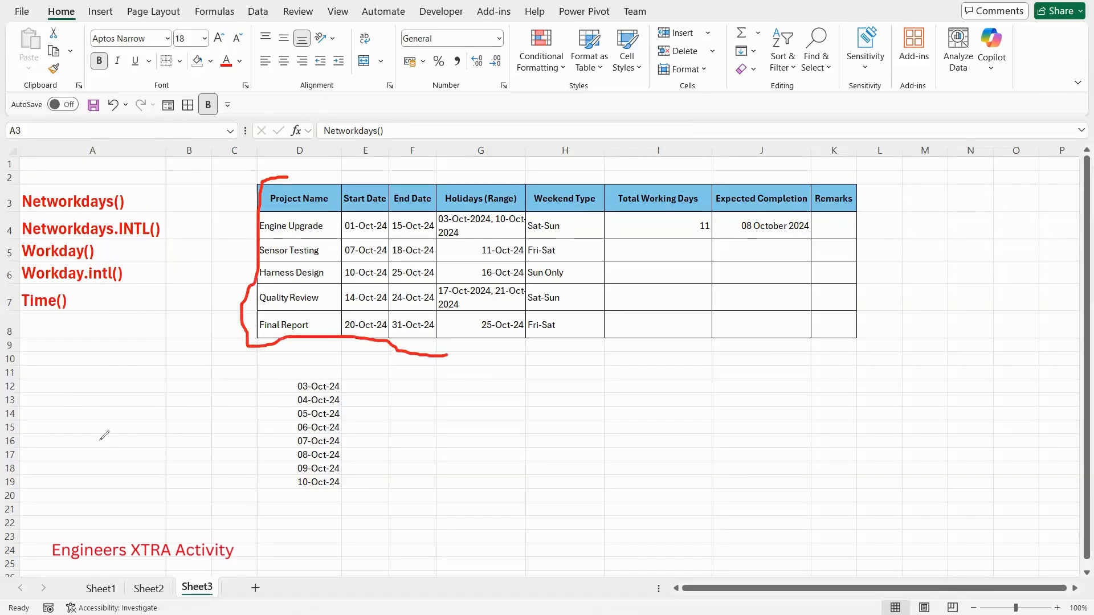
key(e)
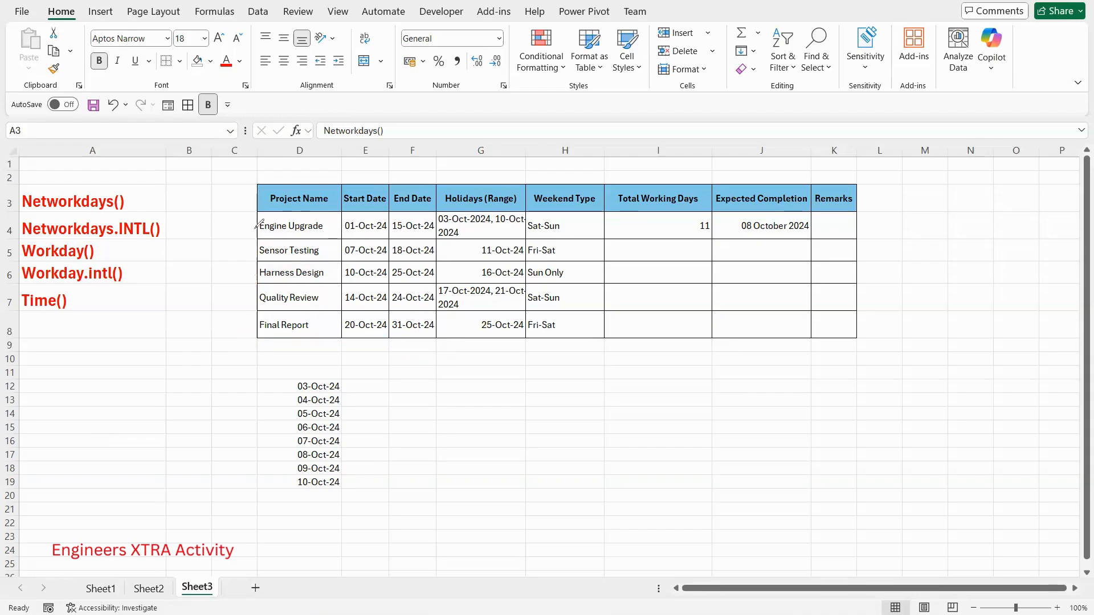
mouse_move(238, 213)
mouse_down()
mouse_move(257, 214)
mouse_move(263, 331)
mouse_up()
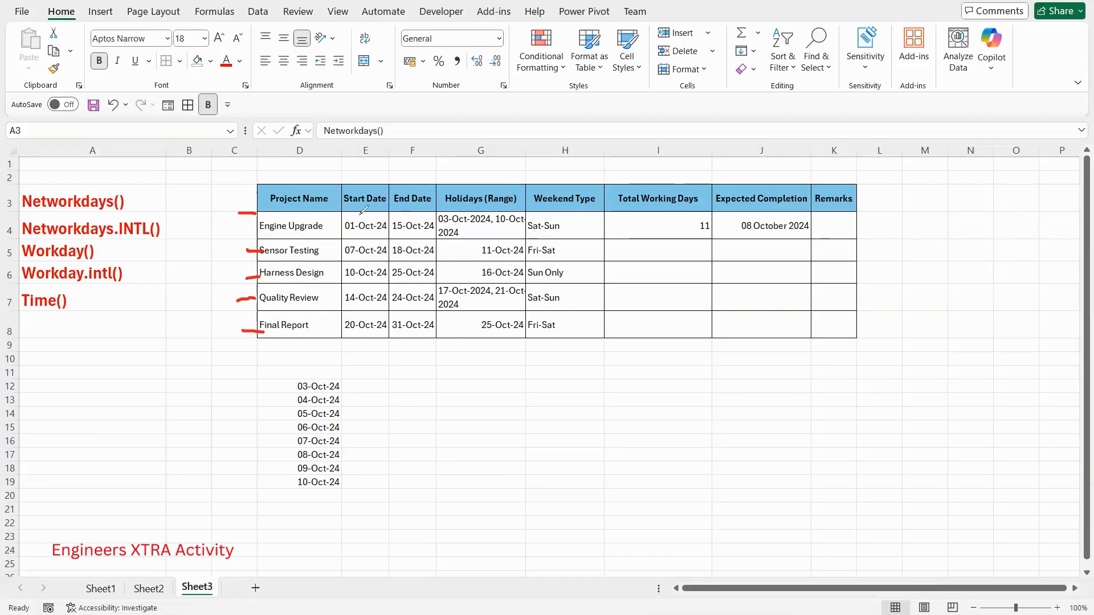
mouse_move(348, 221)
mouse_down()
mouse_move(341, 330)
mouse_move(364, 345)
mouse_up()
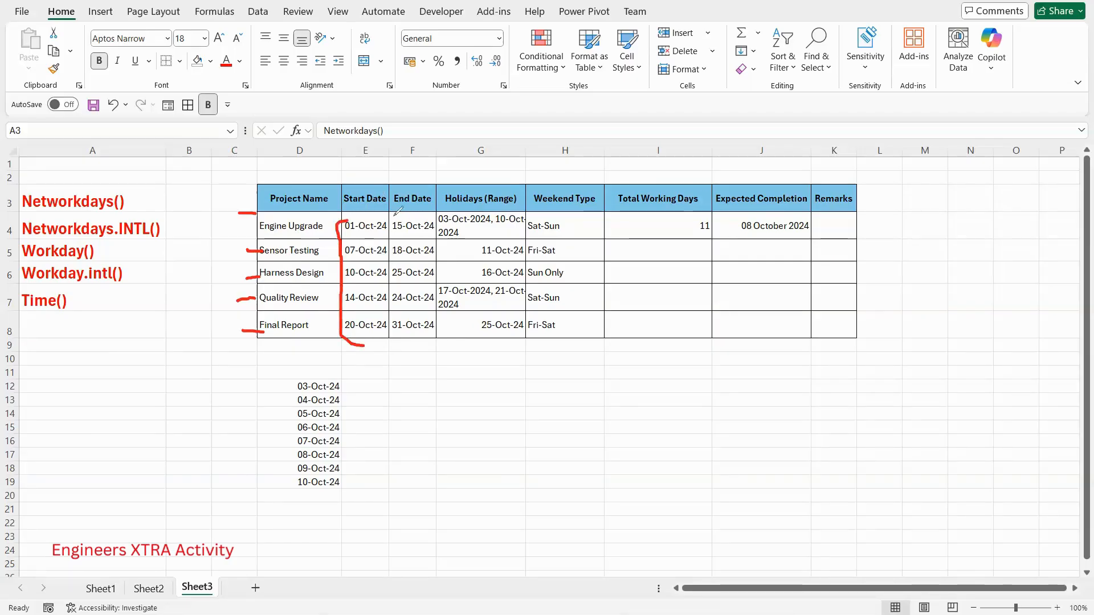
mouse_move(399, 215)
mouse_down()
mouse_move(390, 219)
mouse_move(394, 329)
mouse_move(420, 336)
mouse_up()
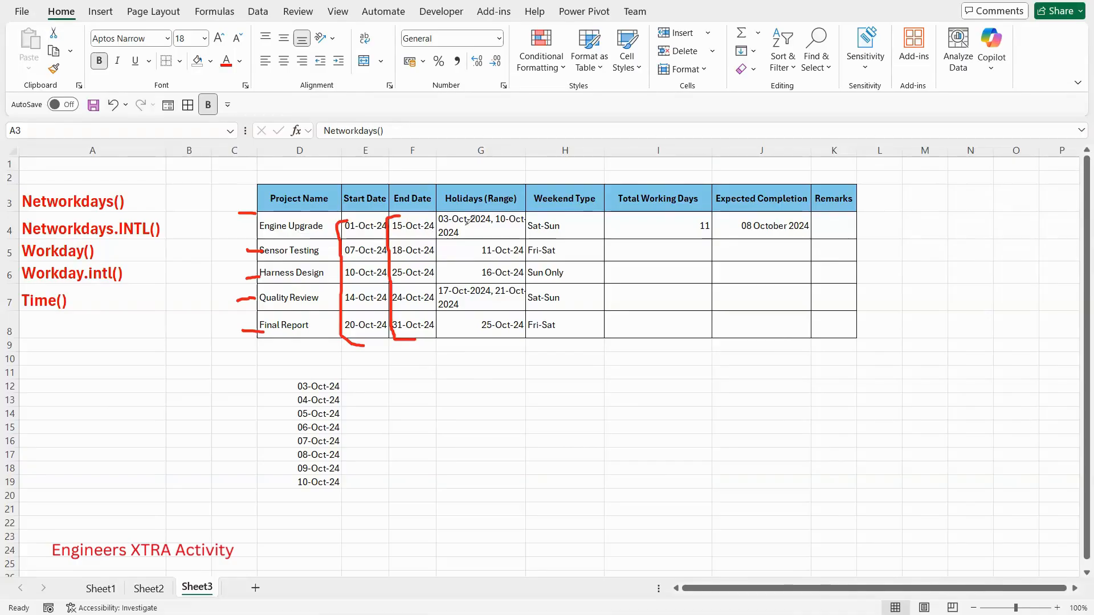
mouse_move(441, 240)
mouse_down()
mouse_move(490, 231)
mouse_move(482, 262)
mouse_move(495, 260)
mouse_move(494, 274)
mouse_up()
drag(554, 229, 570, 227)
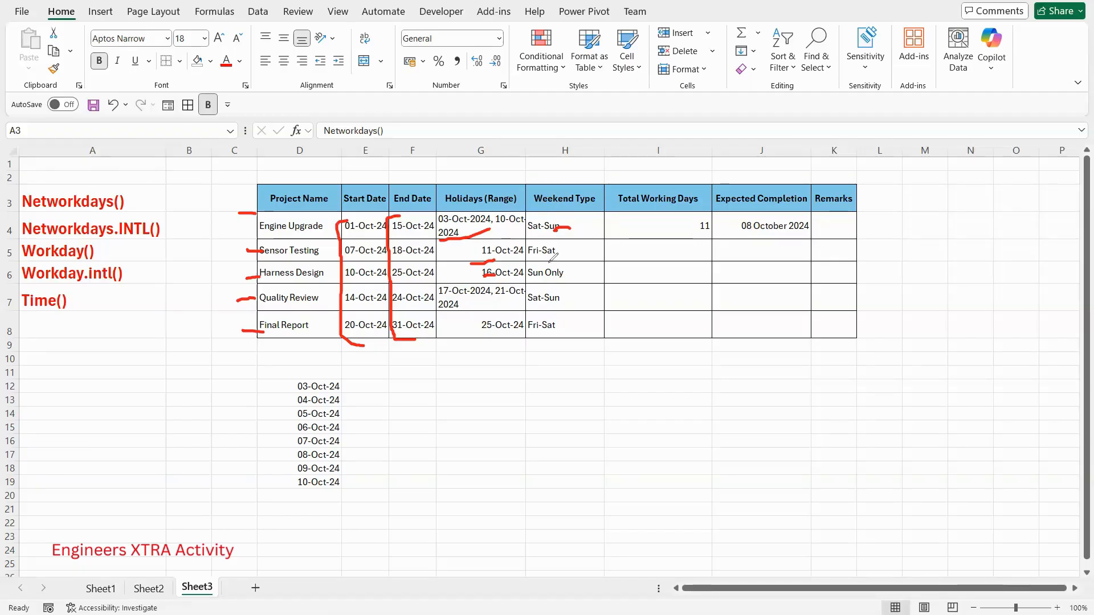
drag(547, 261, 570, 249)
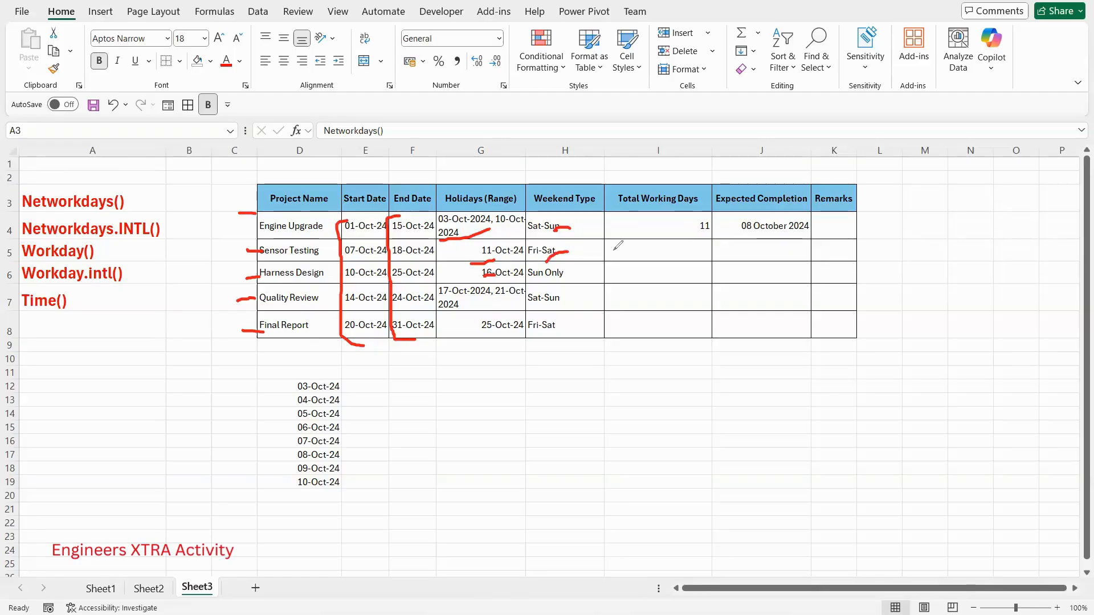
drag(550, 285, 579, 279)
drag(352, 220, 363, 217)
drag(419, 219, 427, 217)
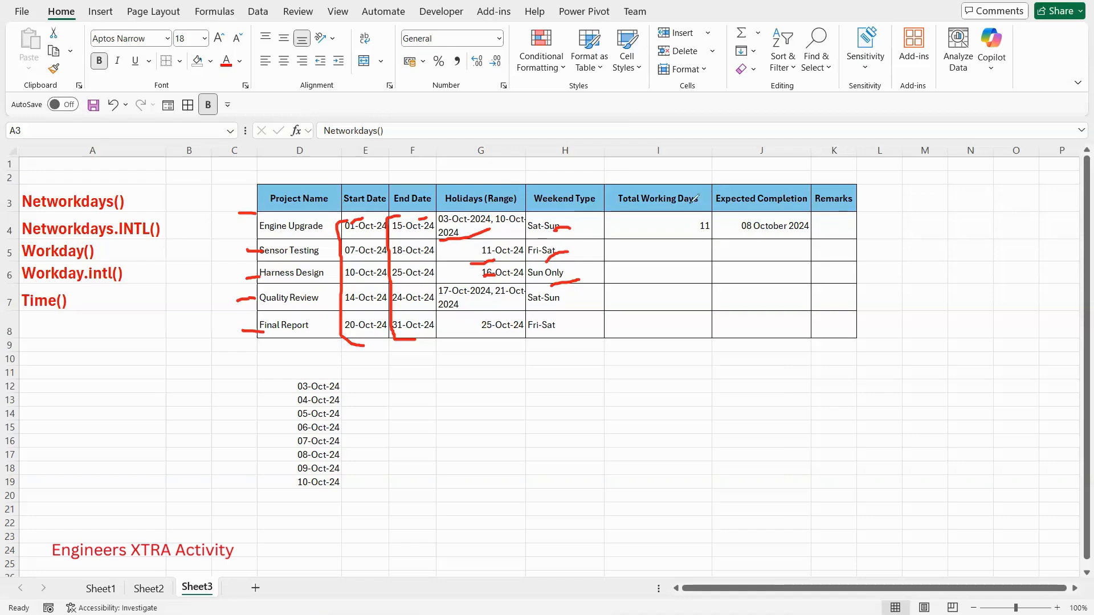
drag(628, 215, 658, 211)
drag(761, 209, 774, 206)
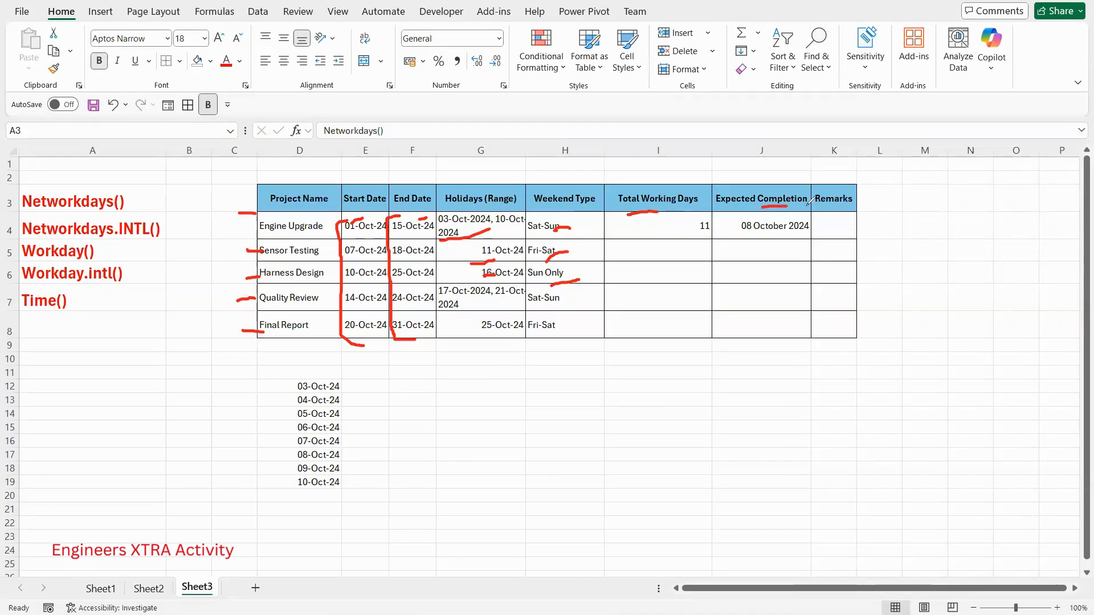
click(1, 390)
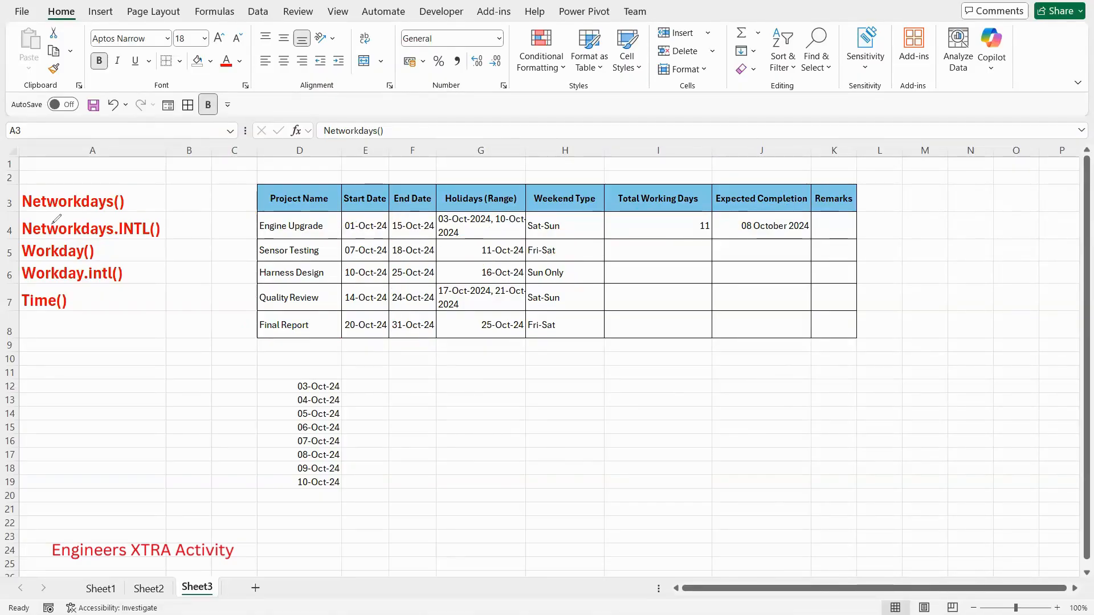
mouse_move(42, 222)
mouse_down()
mouse_move(137, 216)
mouse_move(172, 244)
mouse_up()
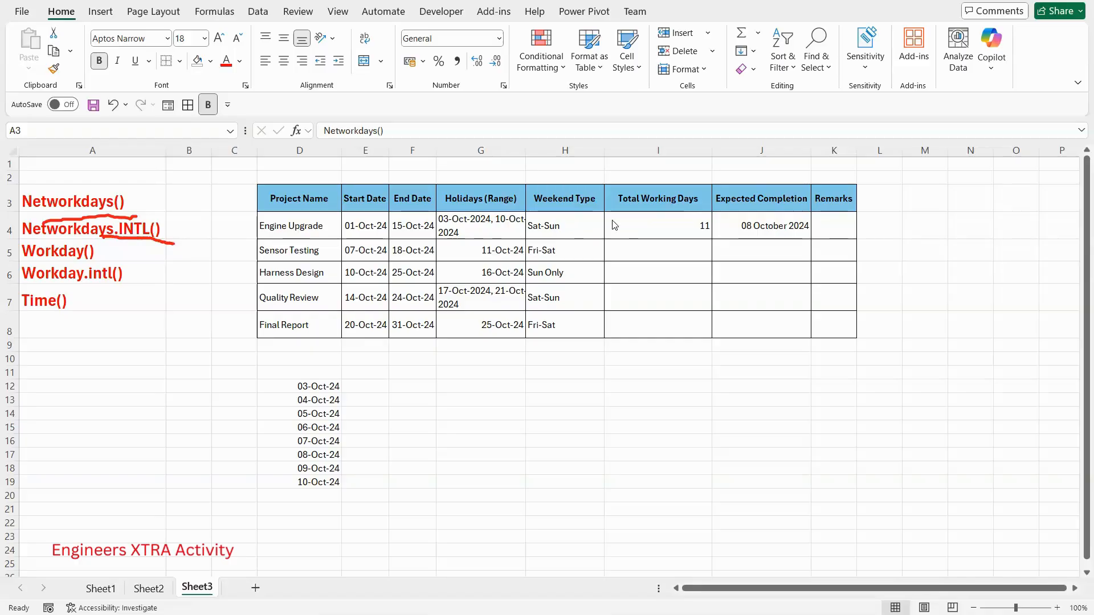
- Clear the Engine Upgrade row's Total Working Days and Expected Completion cells, I4:J4
drag(650, 224, 771, 230)
key(Delete)
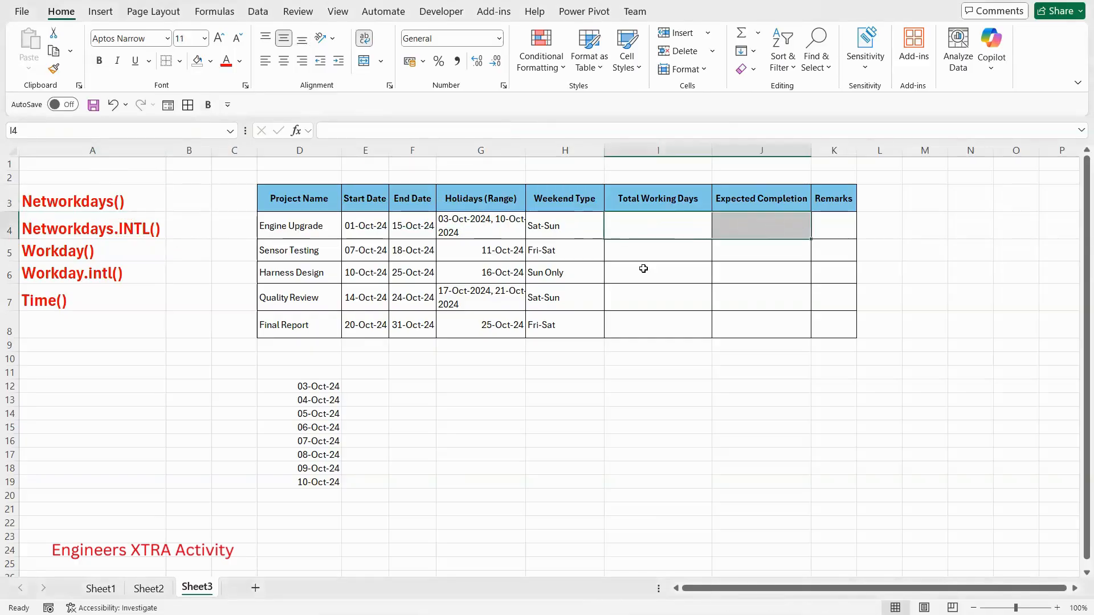
click(642, 272)
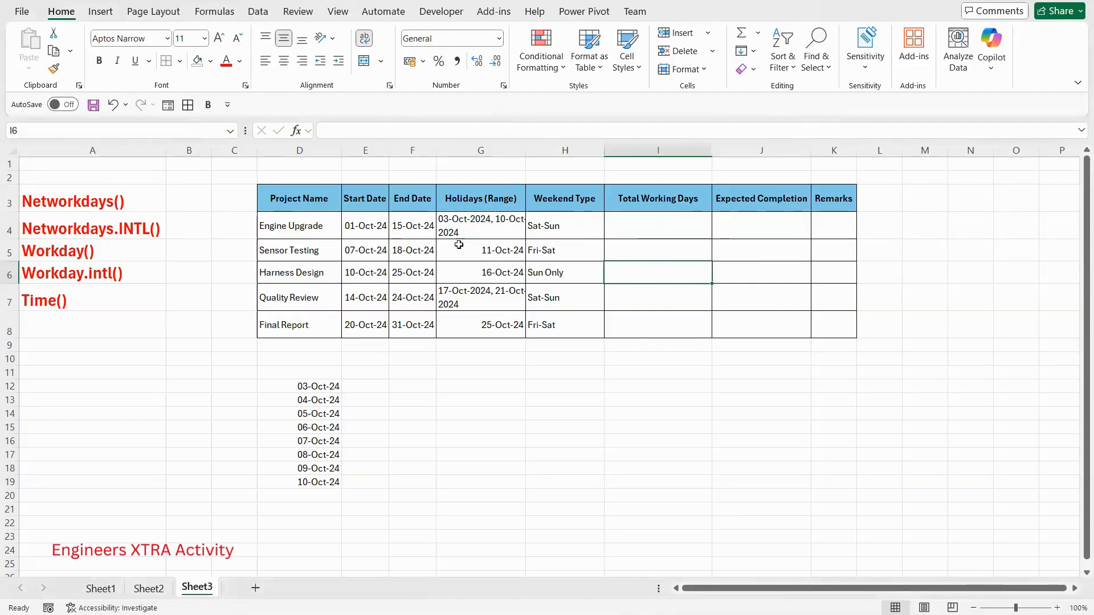
click(415, 227)
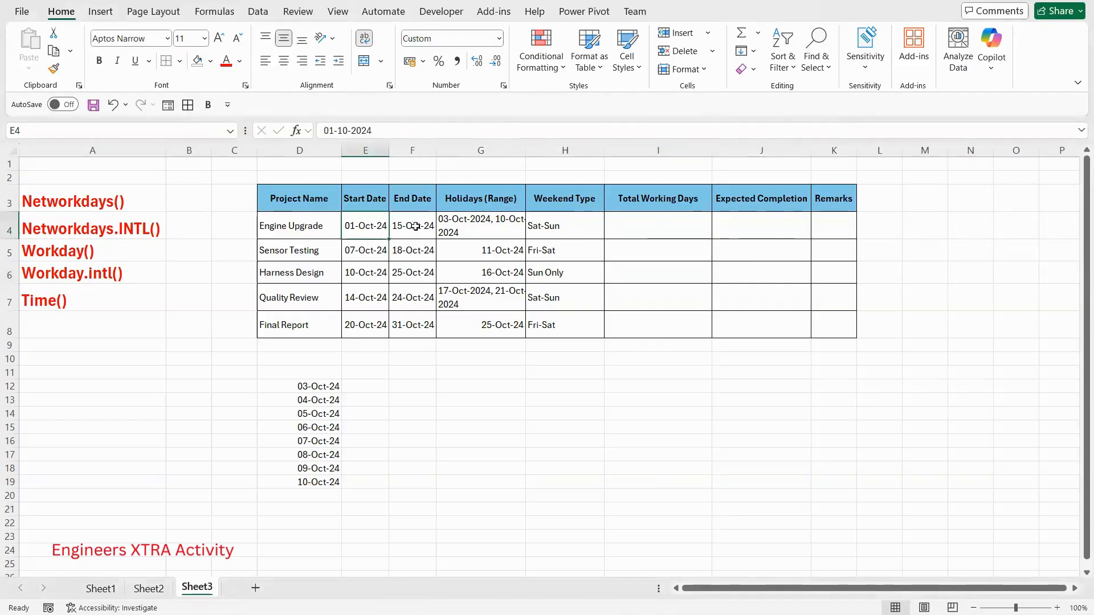
click(487, 222)
click(555, 225)
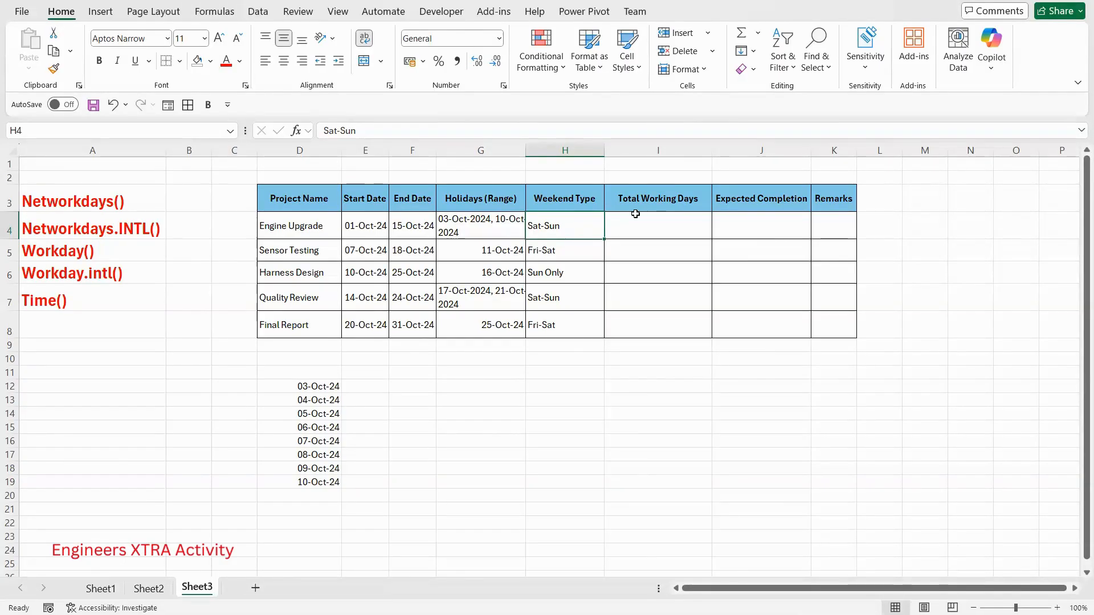
click(305, 222)
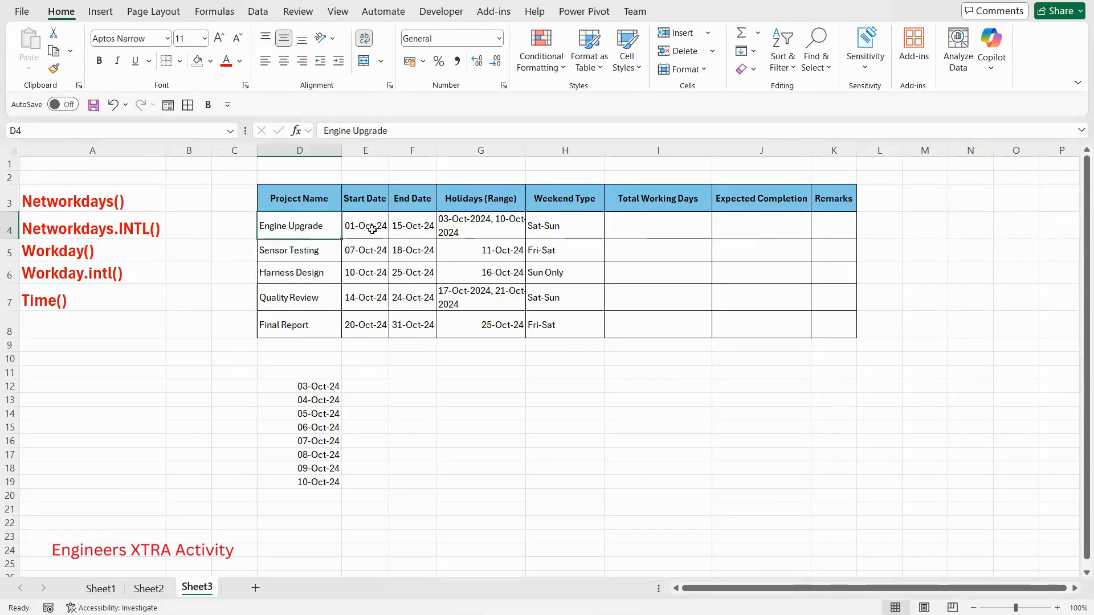
drag(368, 228, 592, 229)
- Calculate the Engine Upgrade row's total working days in I4 with =NETWORKDAYS(E4,F4,D12:D19)
click(660, 233)
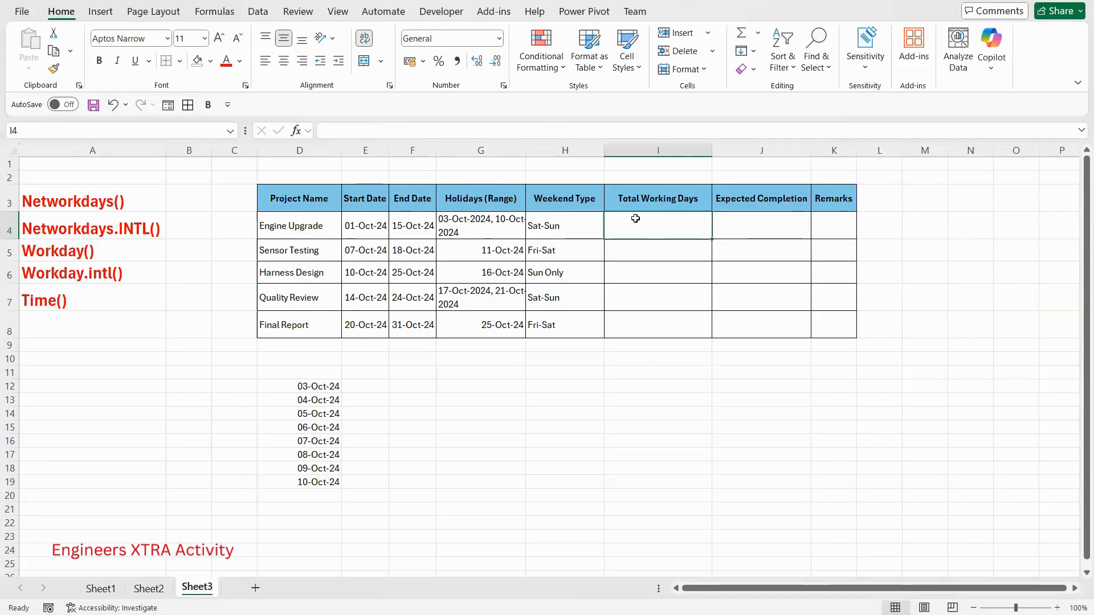
text(=netw)
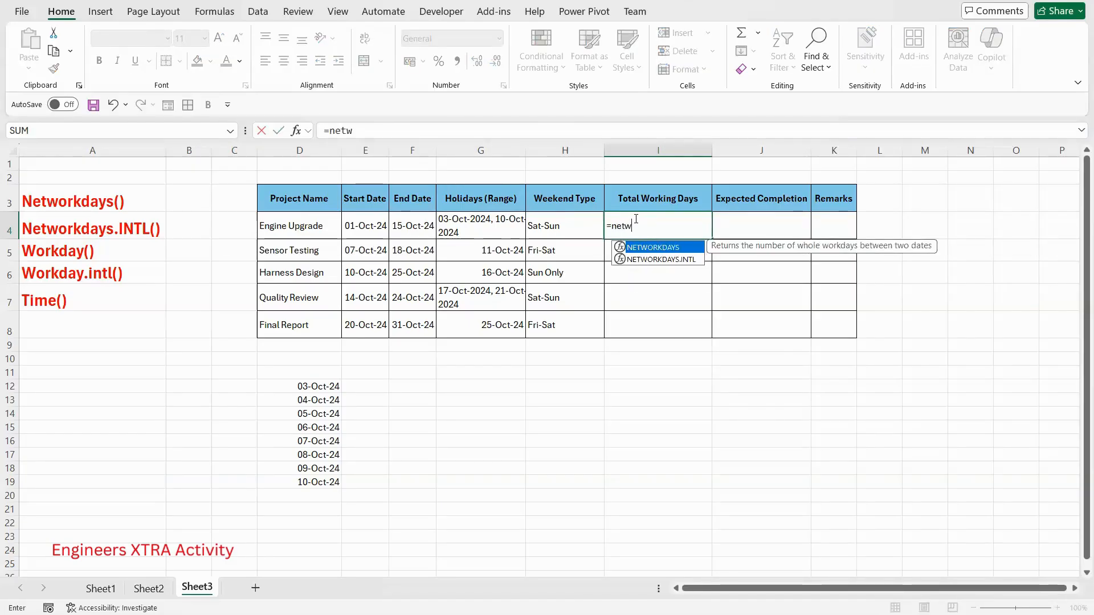
double_click(668, 248)
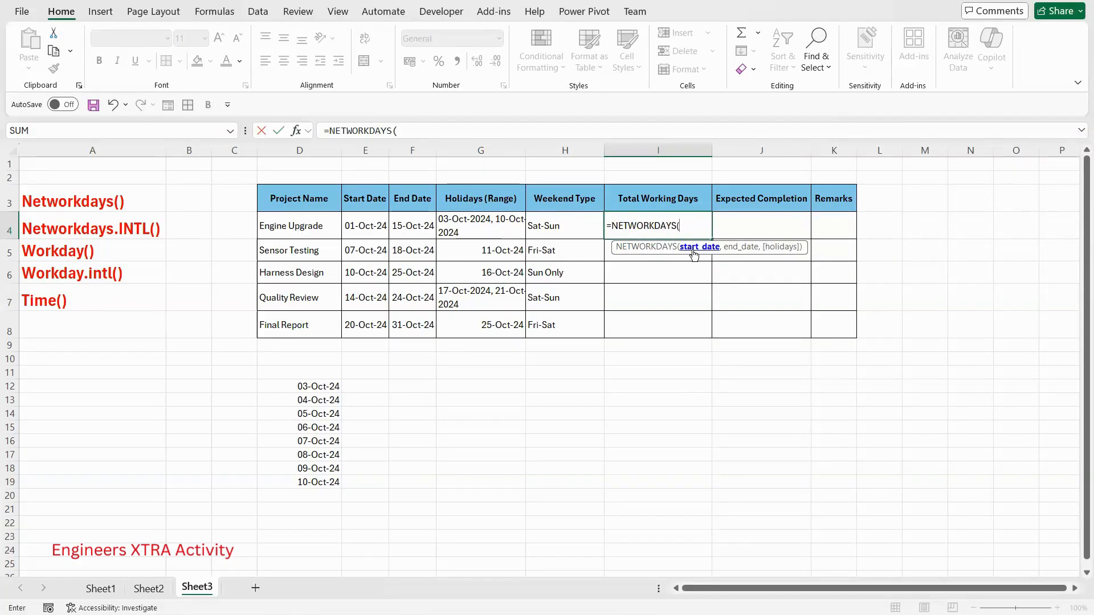
click(373, 229)
text(,)
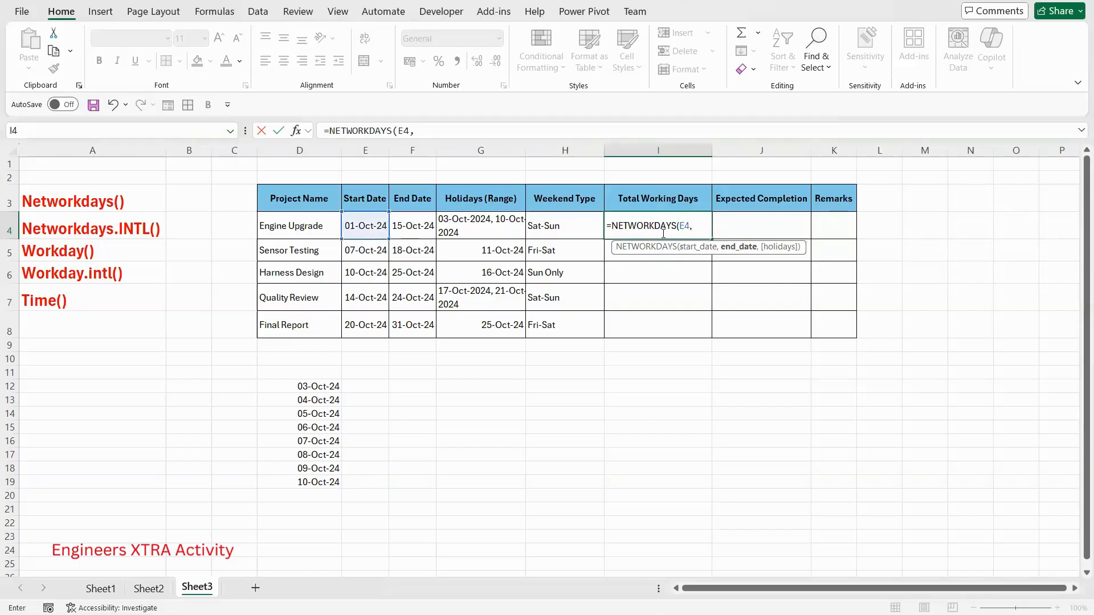
click(422, 227)
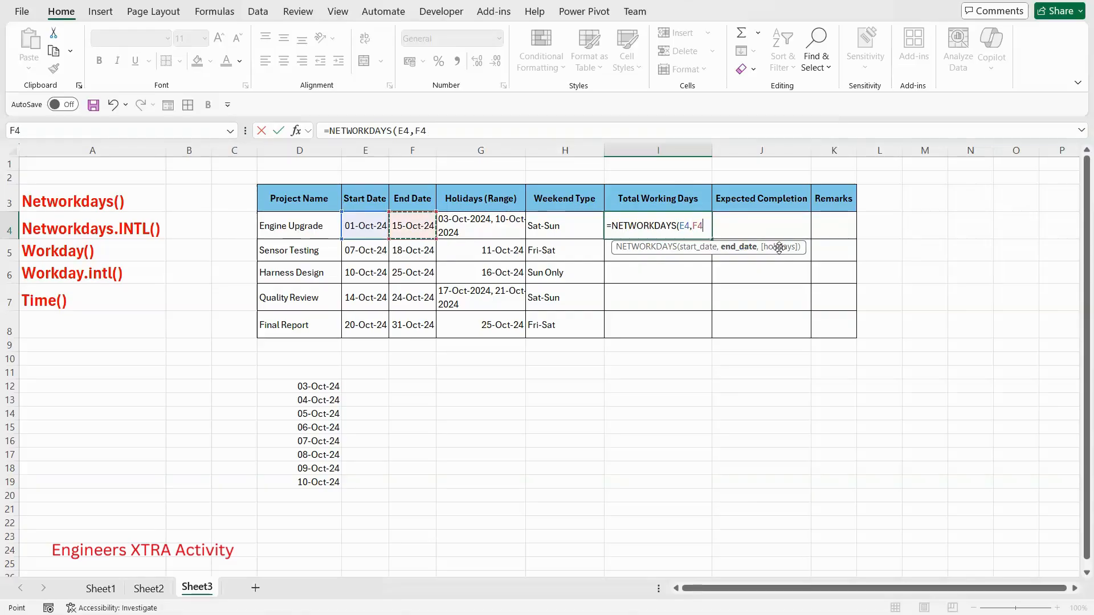
text(,)
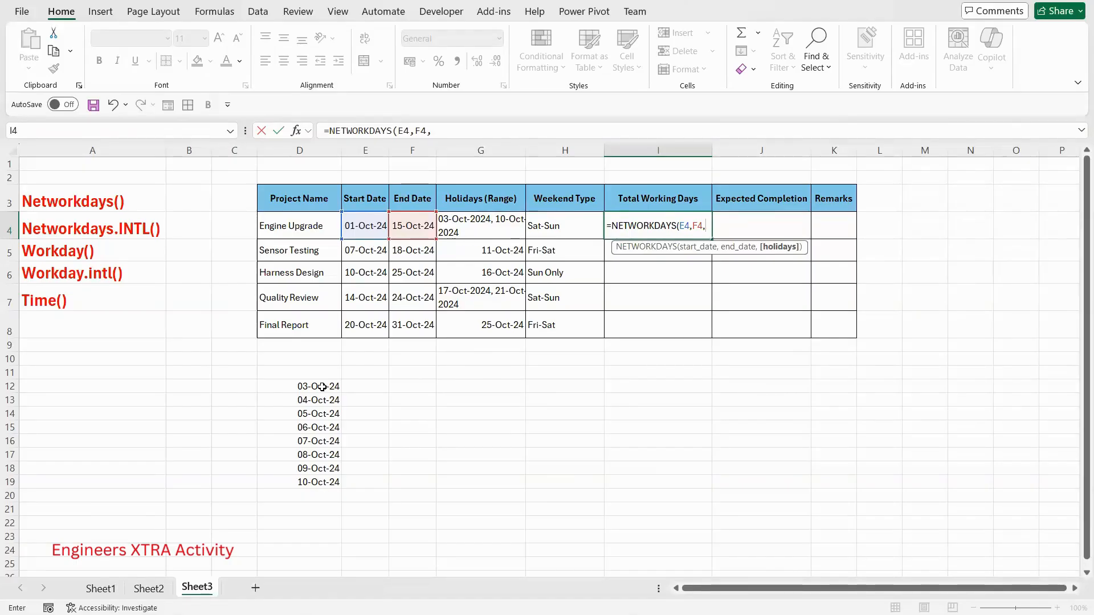
drag(321, 385, 318, 485)
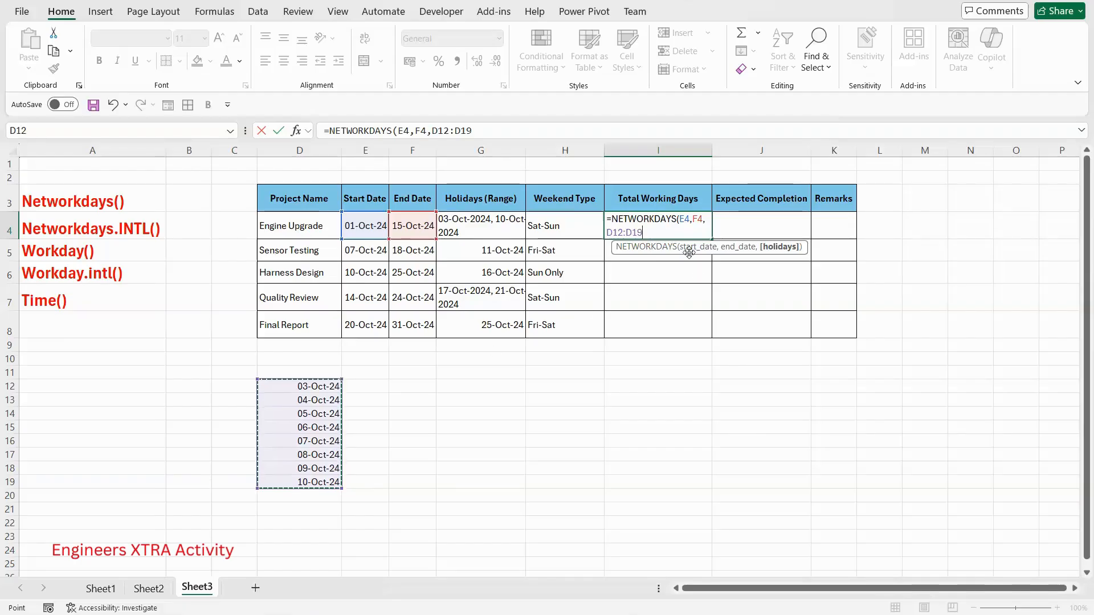
text())
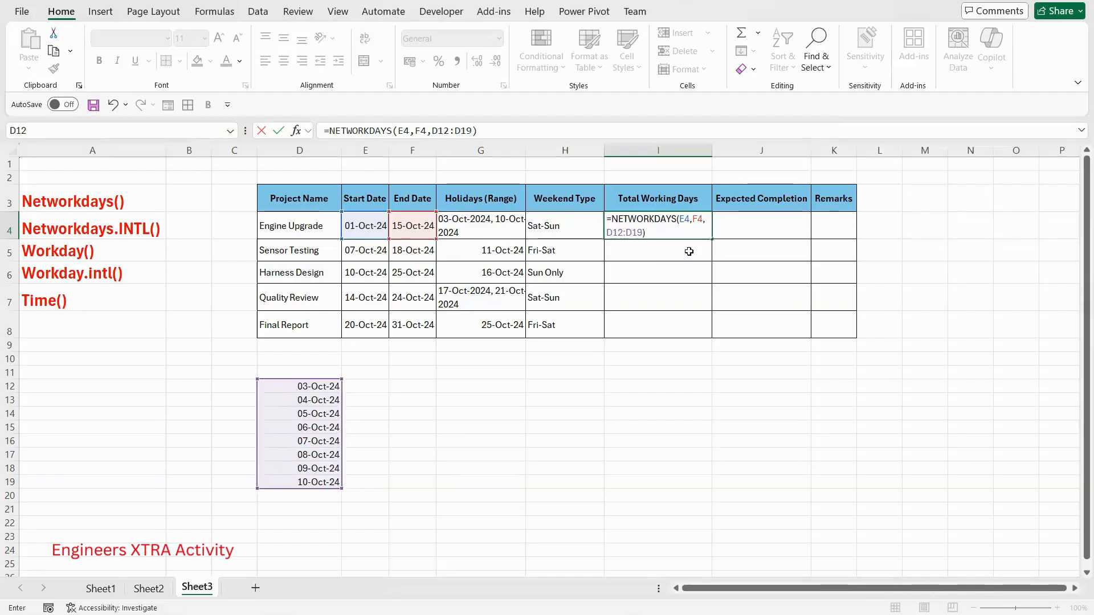
key(Return)
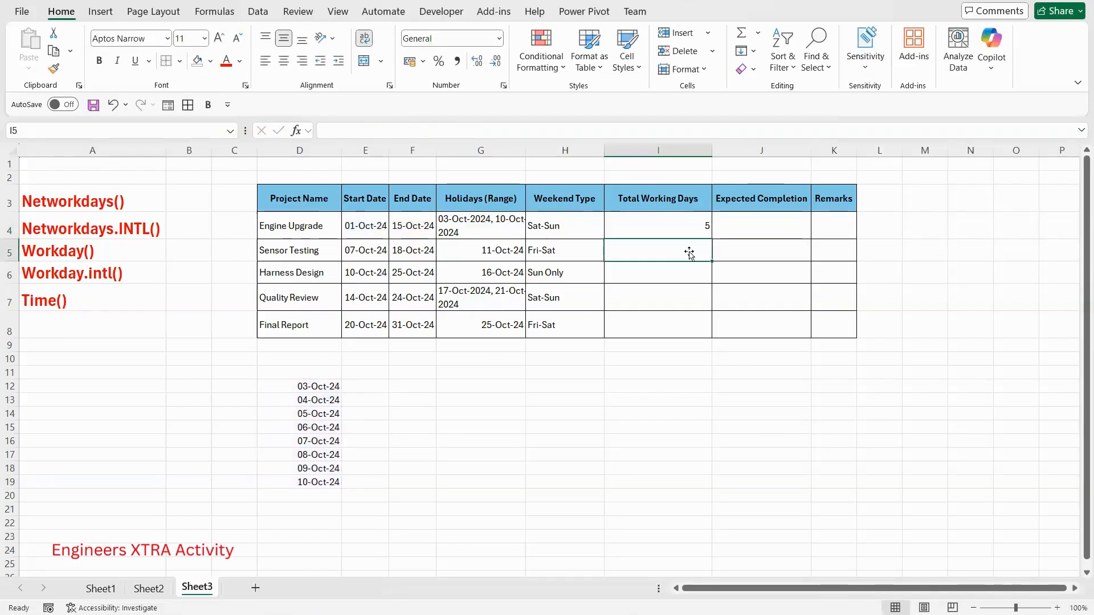
- Copy the NETWORKDAYS formula from I4 down the Total Working Days column through the Final Report row, I8
click(672, 235)
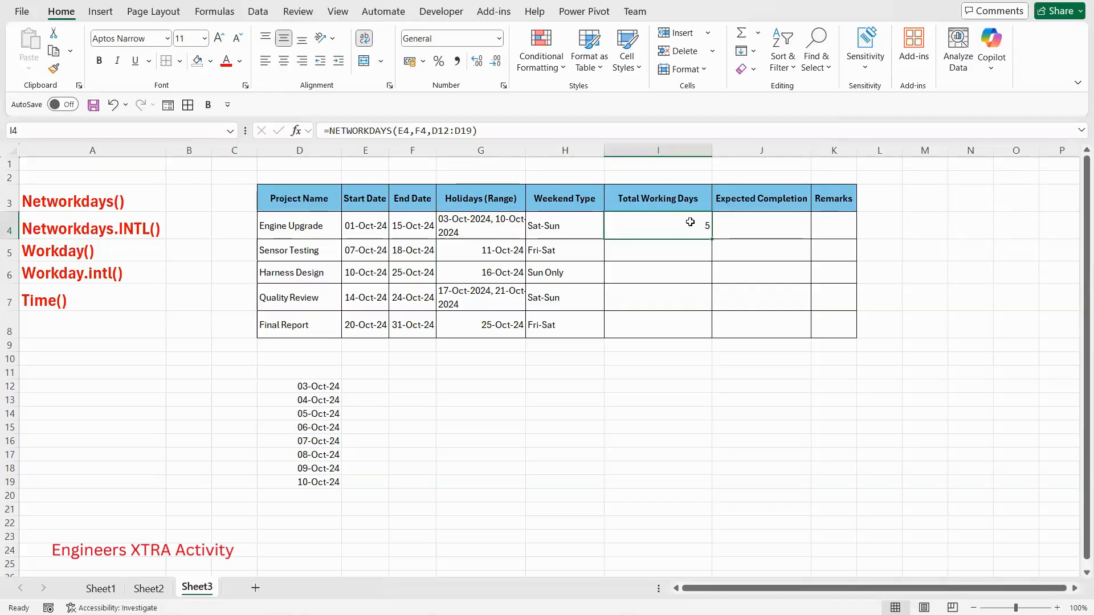
click(478, 231)
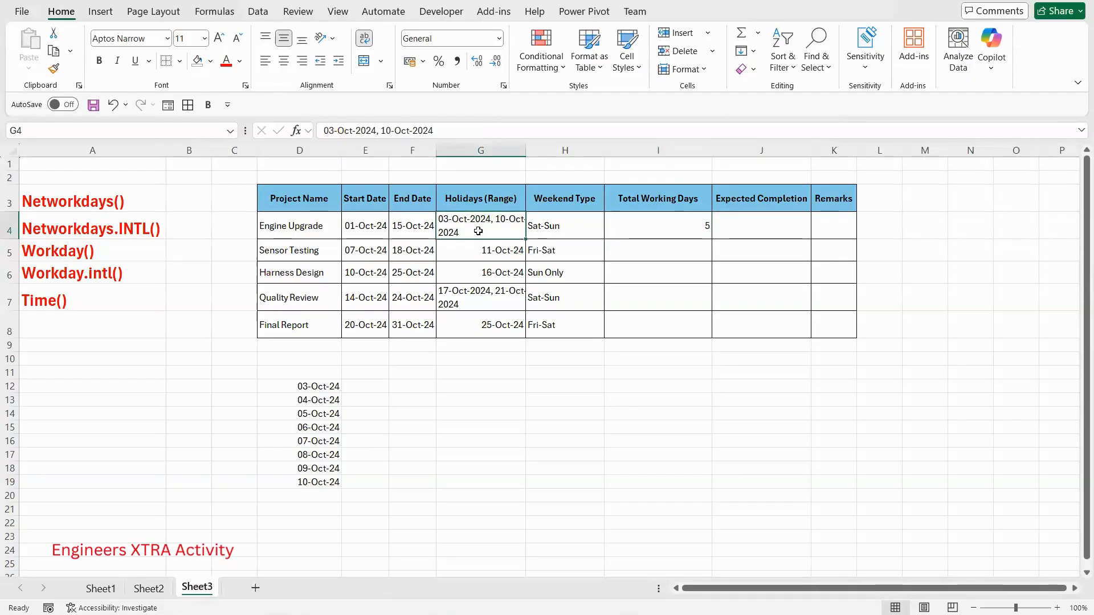
click(698, 229)
drag(710, 245, 693, 336)
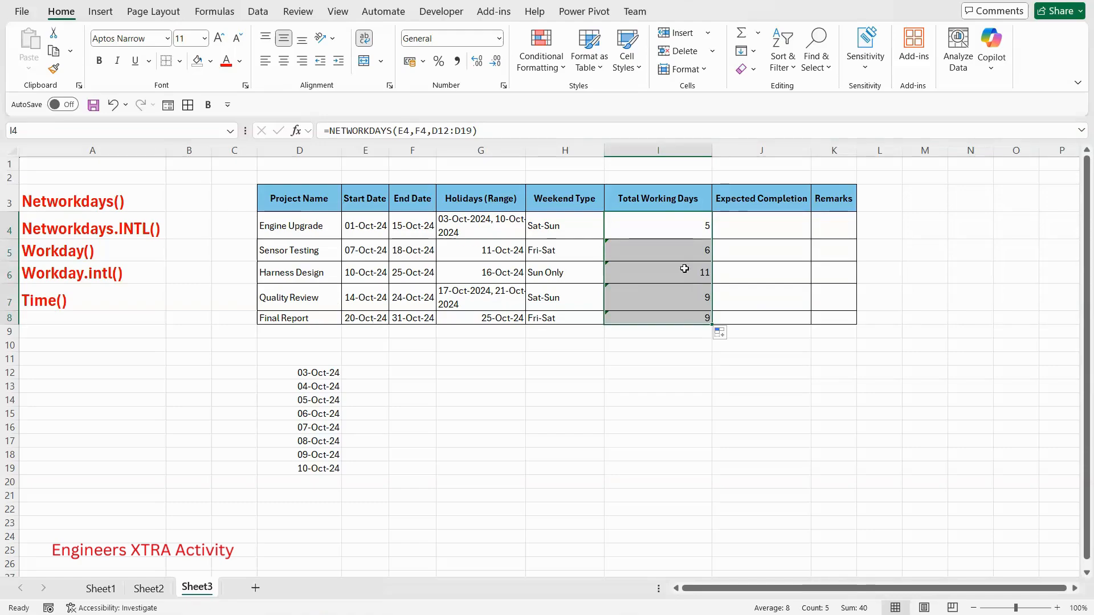
click(490, 222)
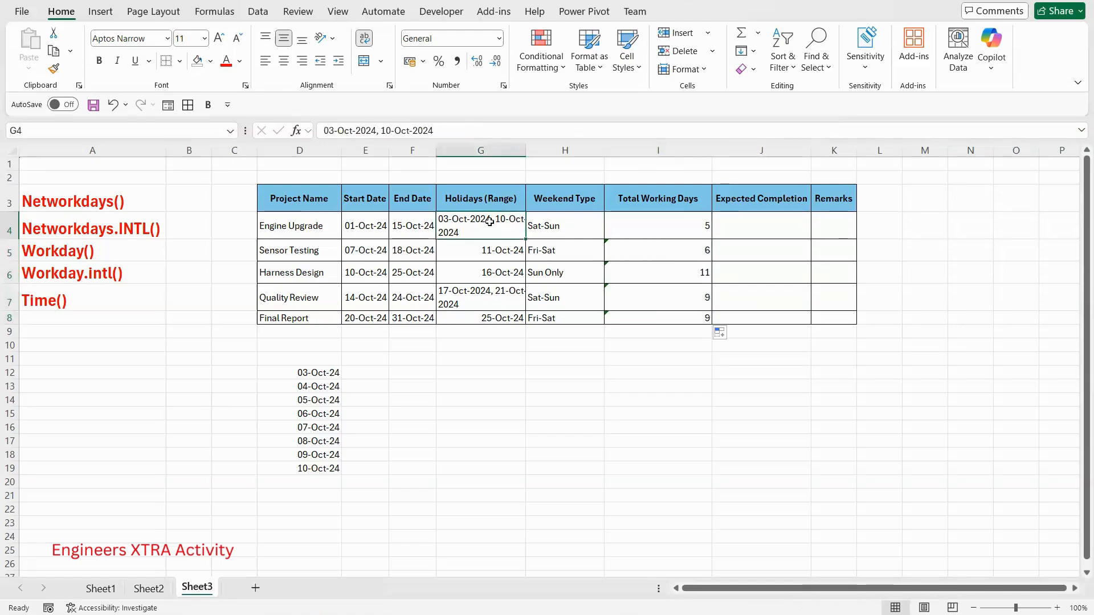
click(416, 225)
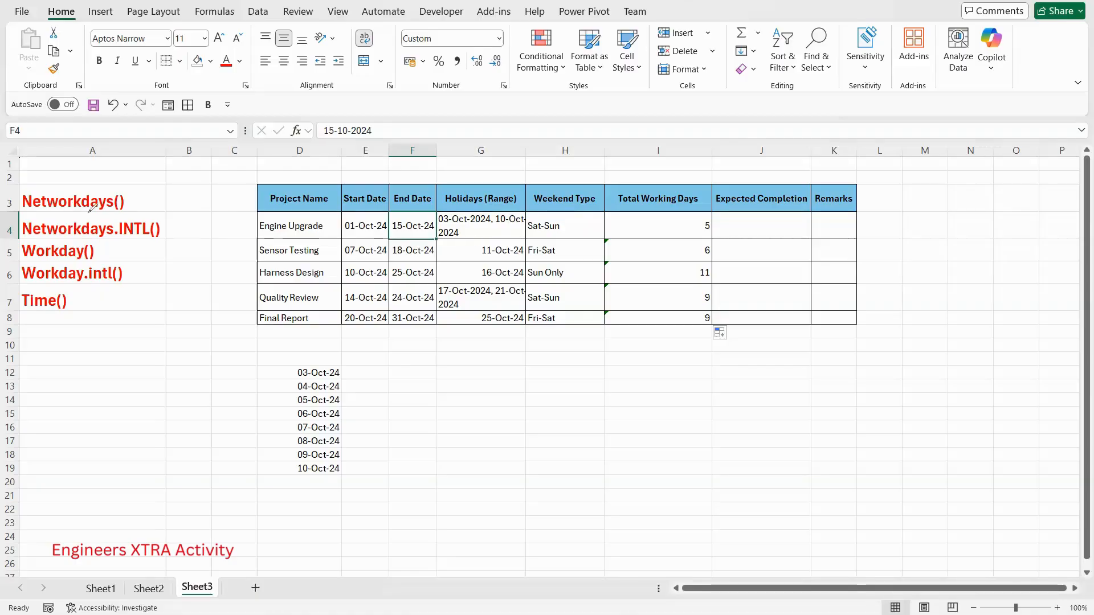
key(ctrl+2)
mouse_move(148, 212)
mouse_down()
mouse_move(35, 224)
mouse_move(85, 250)
mouse_move(162, 215)
mouse_move(163, 231)
mouse_up()
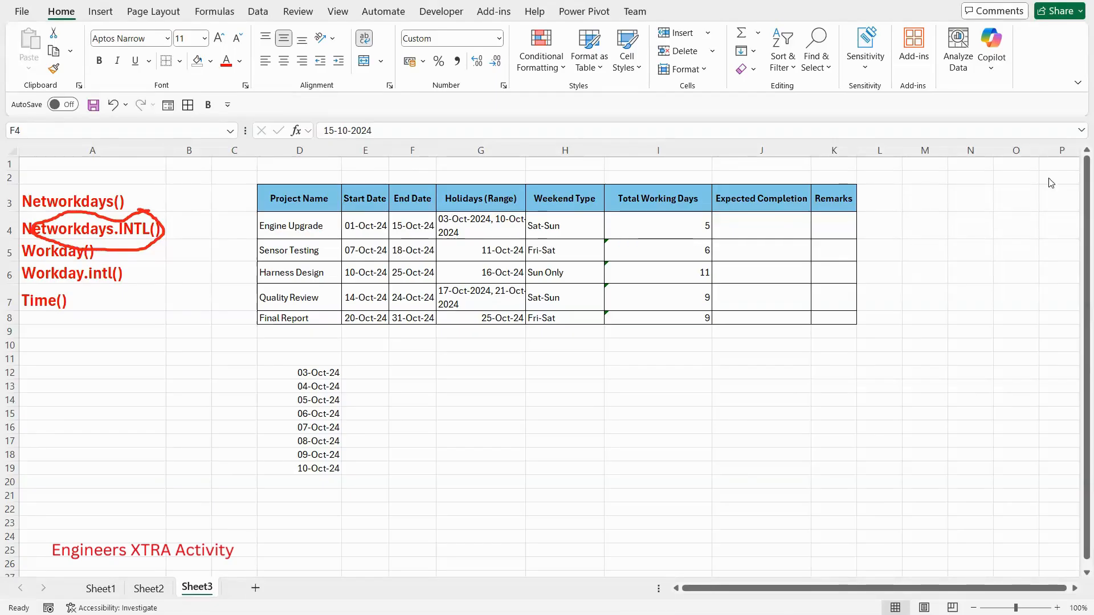
key(Escape)
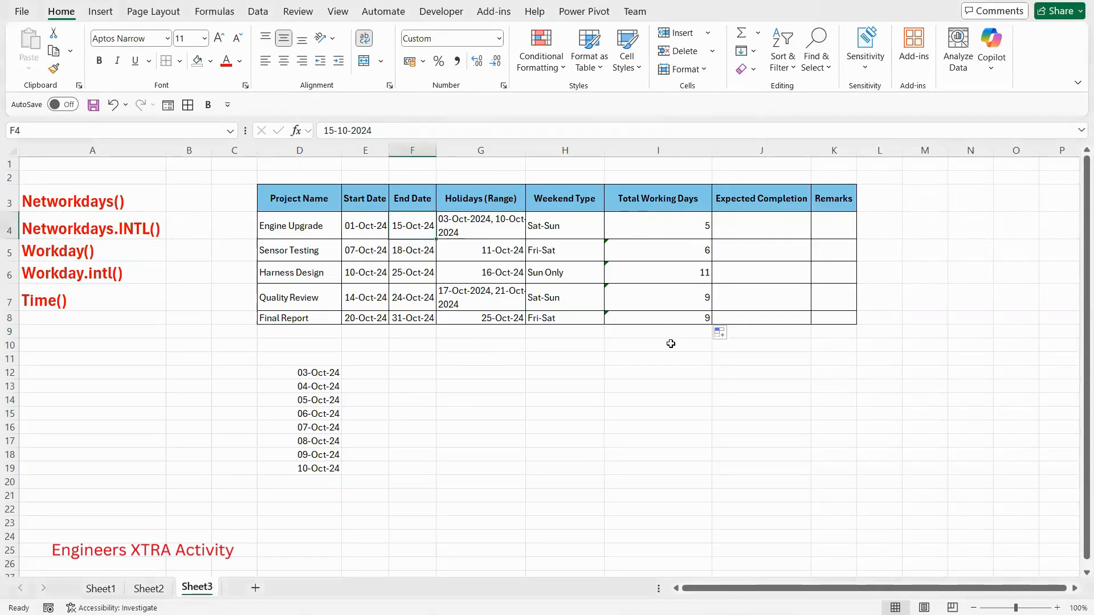
- Add the header "Total work days considering weekends" in L3 beside Remarks and widen column L
click(875, 195)
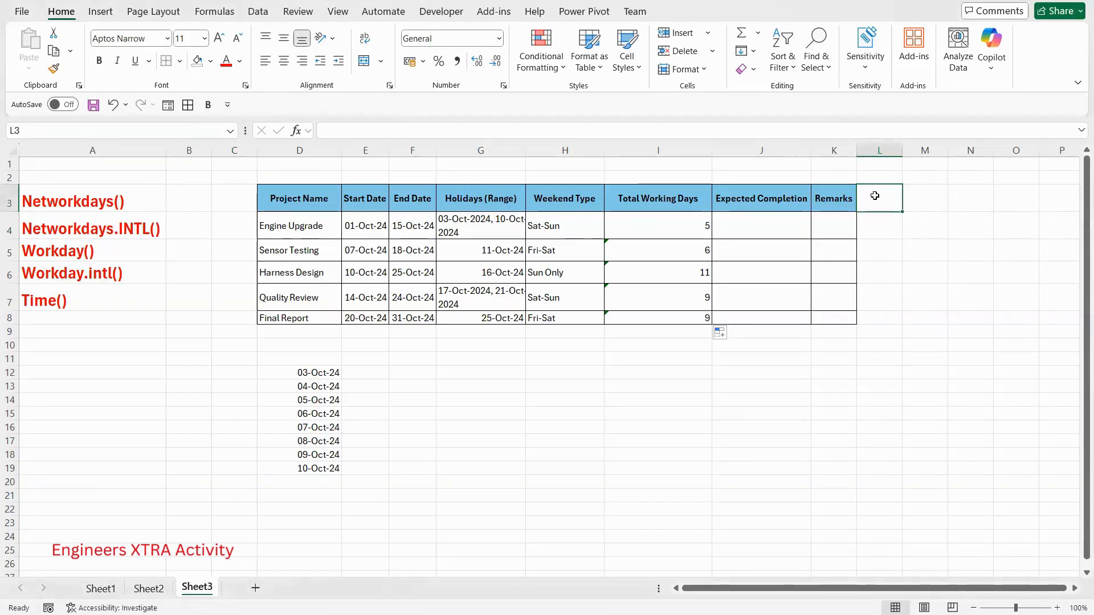
text(Total work days)
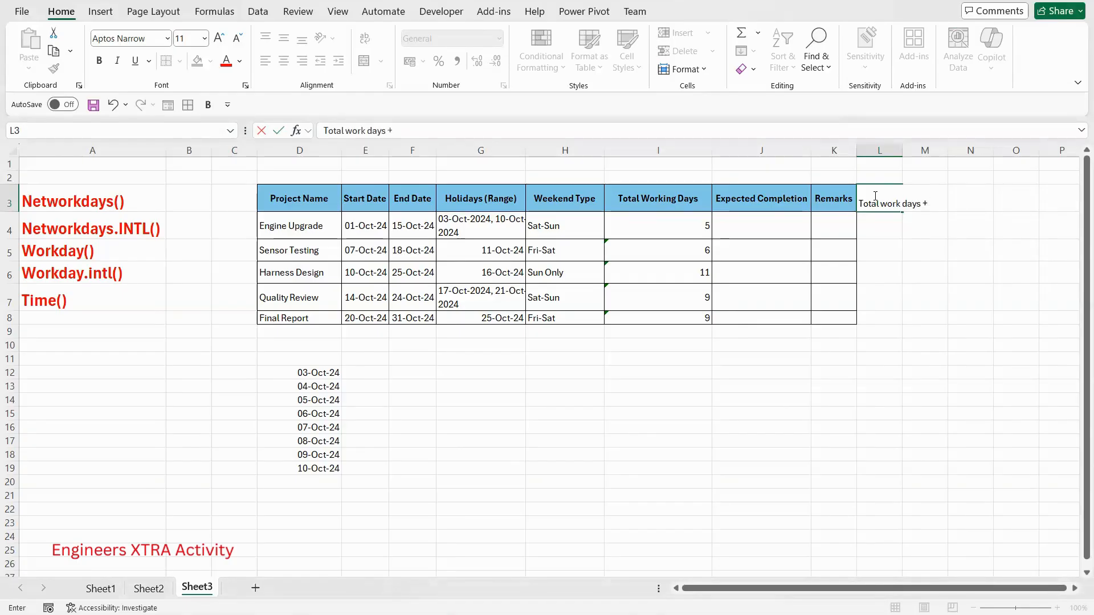
text( considering weekenf)
key(BackSpace)
text(ds)
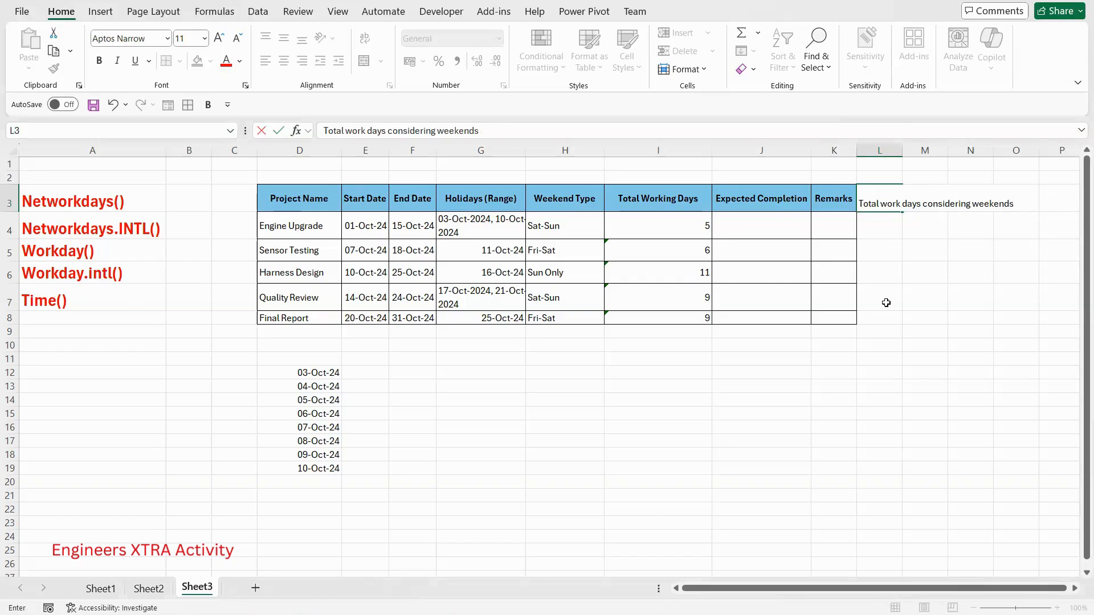
click(886, 303)
drag(905, 147, 945, 147)
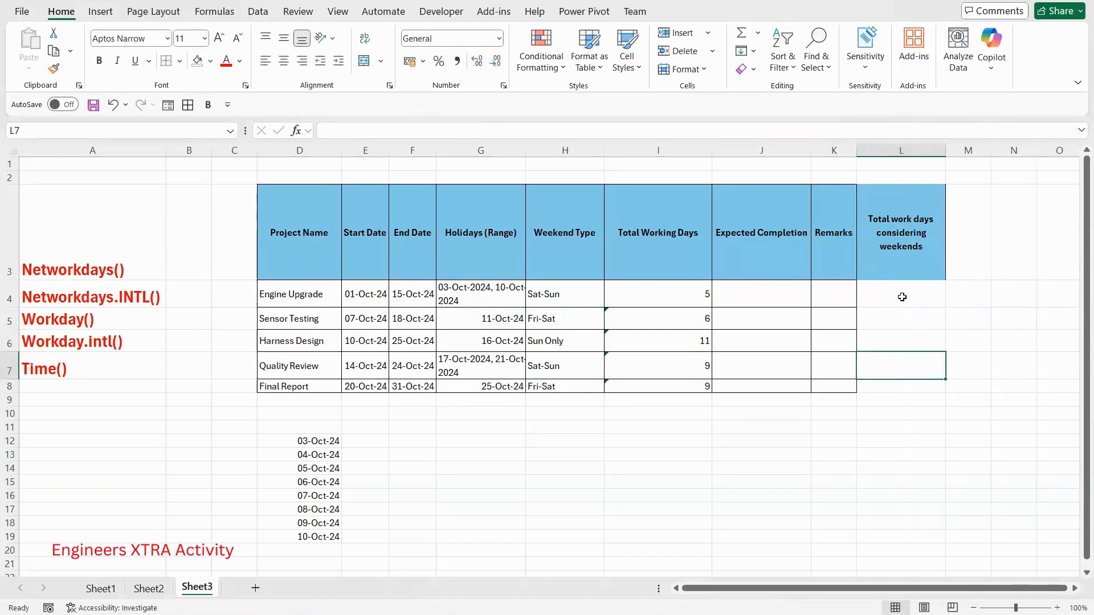
- Calculate the Engine Upgrade row's work days with Saturday-Sunday weekends in L4 using =NETWORKDAYS.INTL(E4,F4,1,D12:D19)
click(902, 297)
text(=)
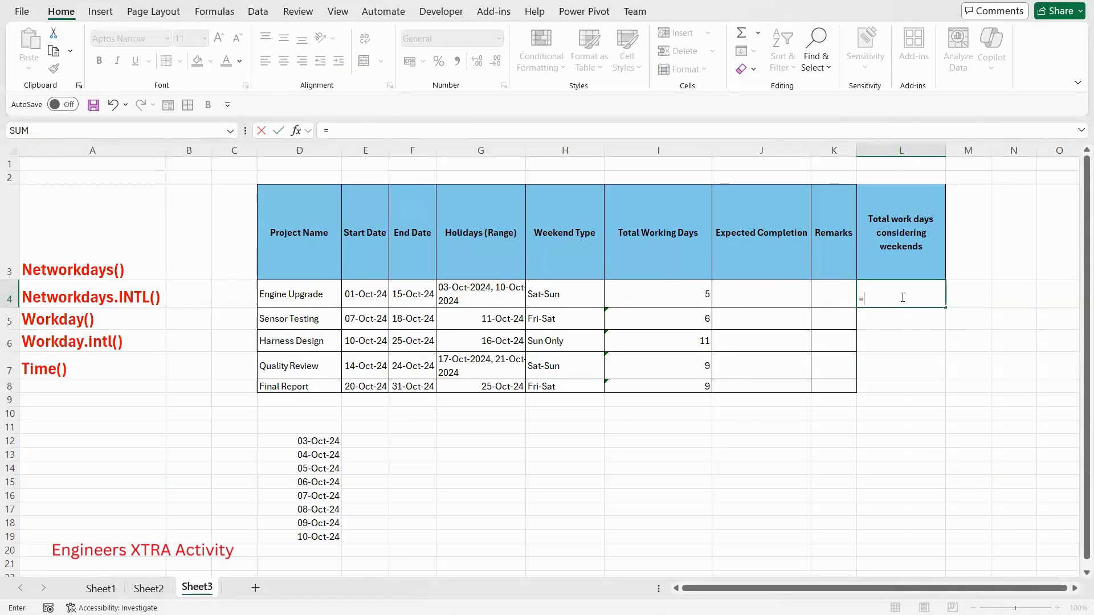
text(netwe)
key(BackSpace)
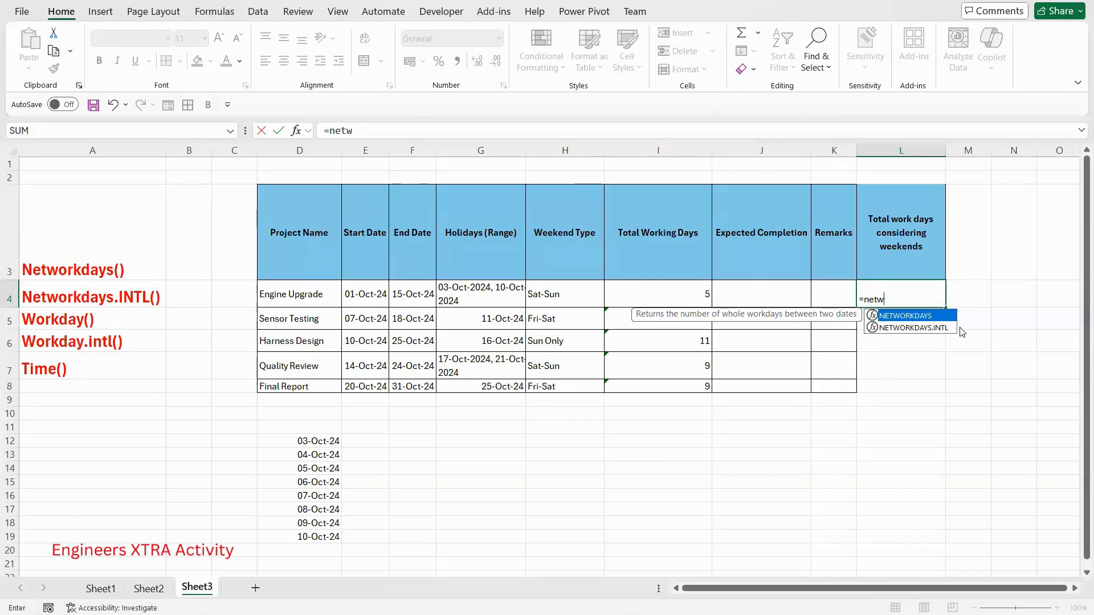
key(Down)
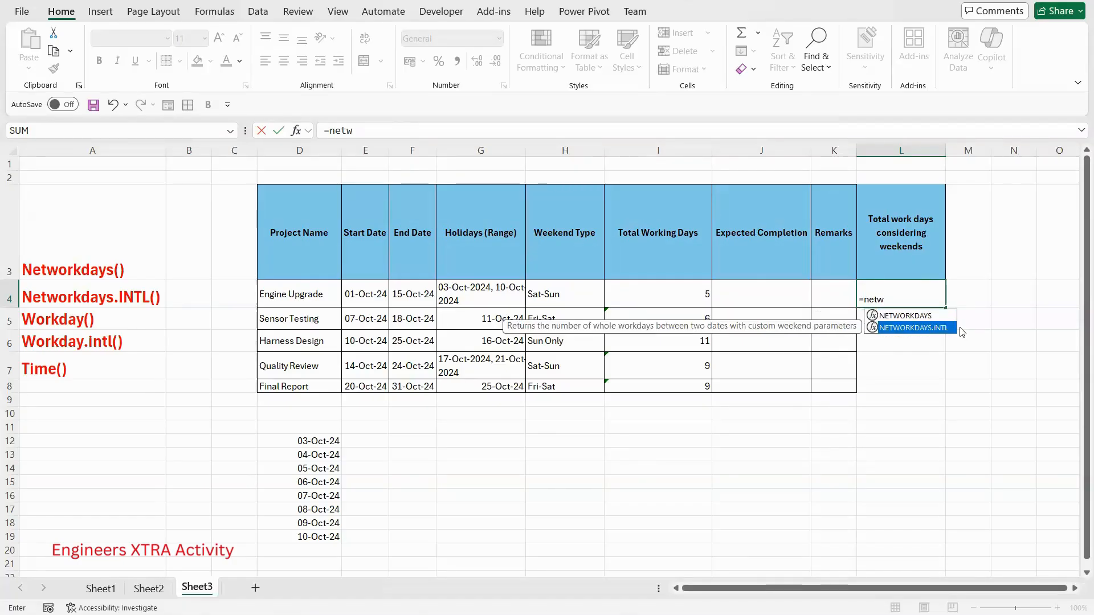
key(Tab)
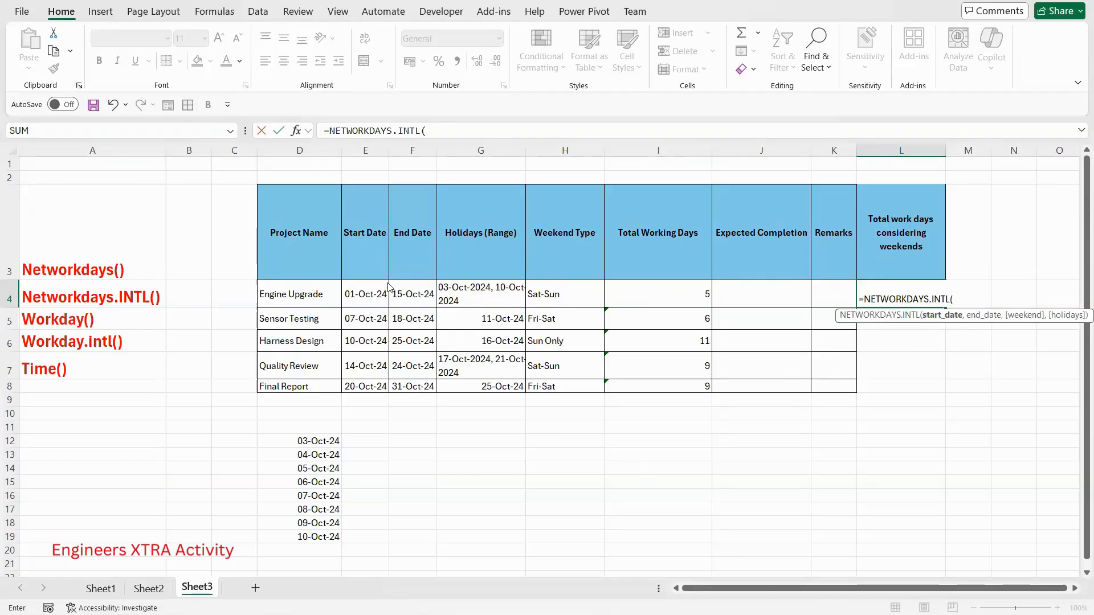
click(373, 298)
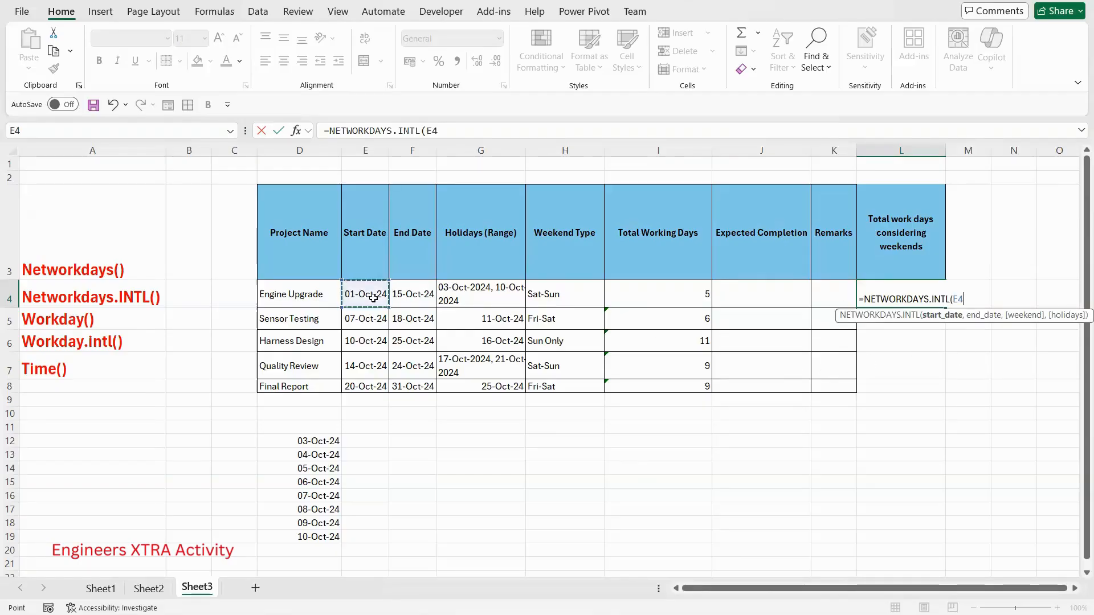
text(,)
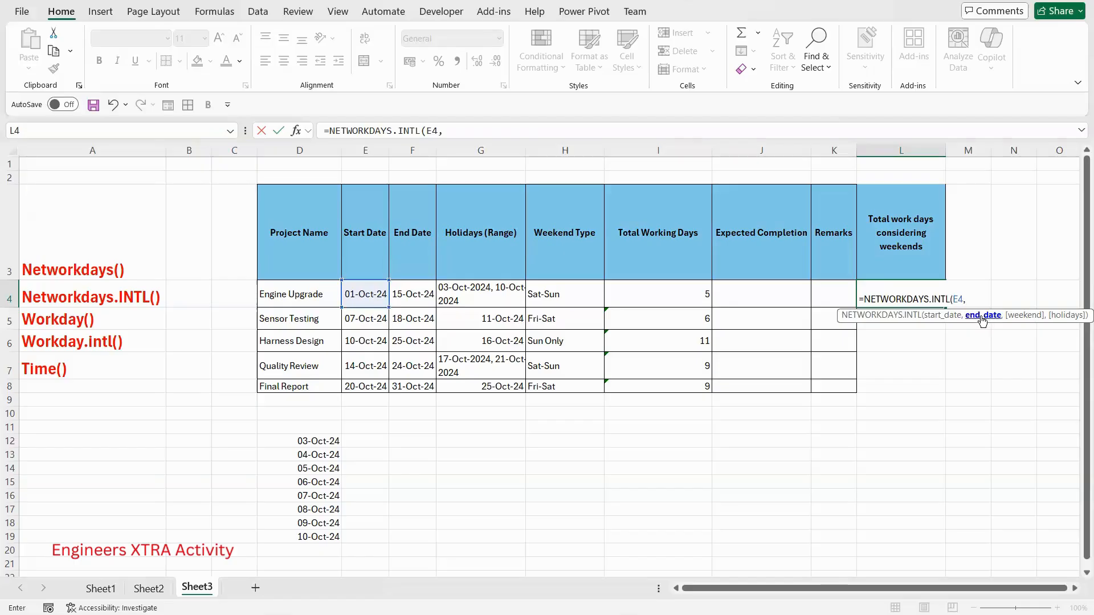
click(414, 293)
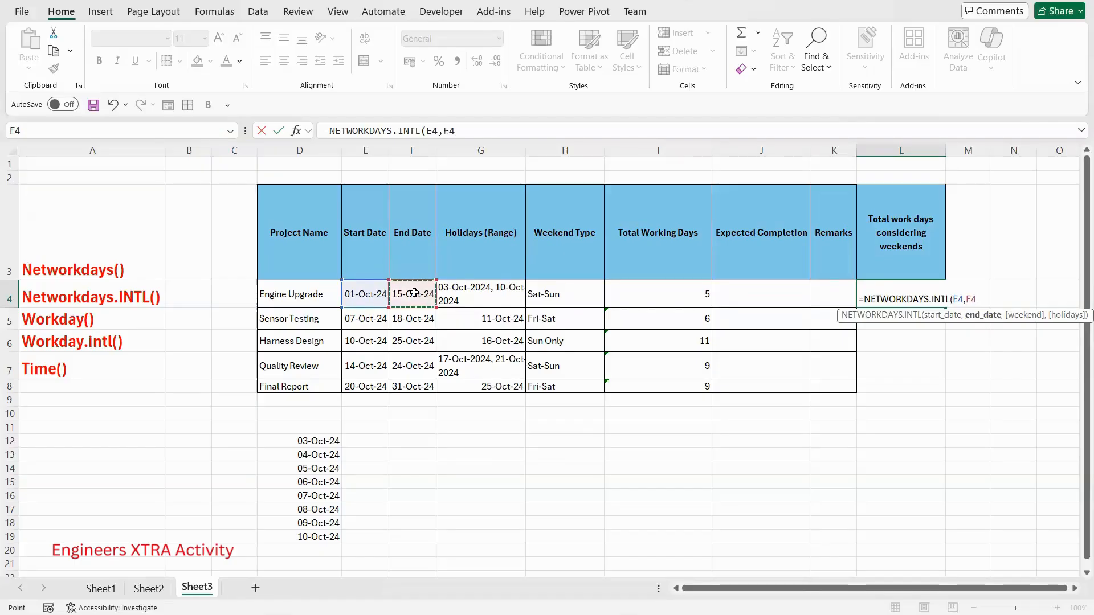
text(,)
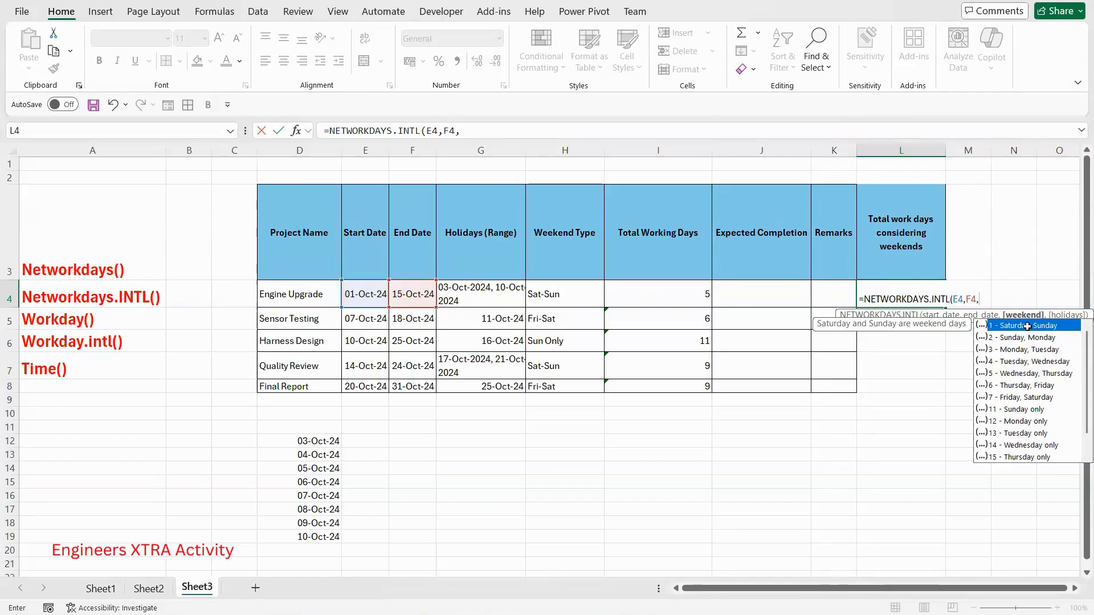
text(1)
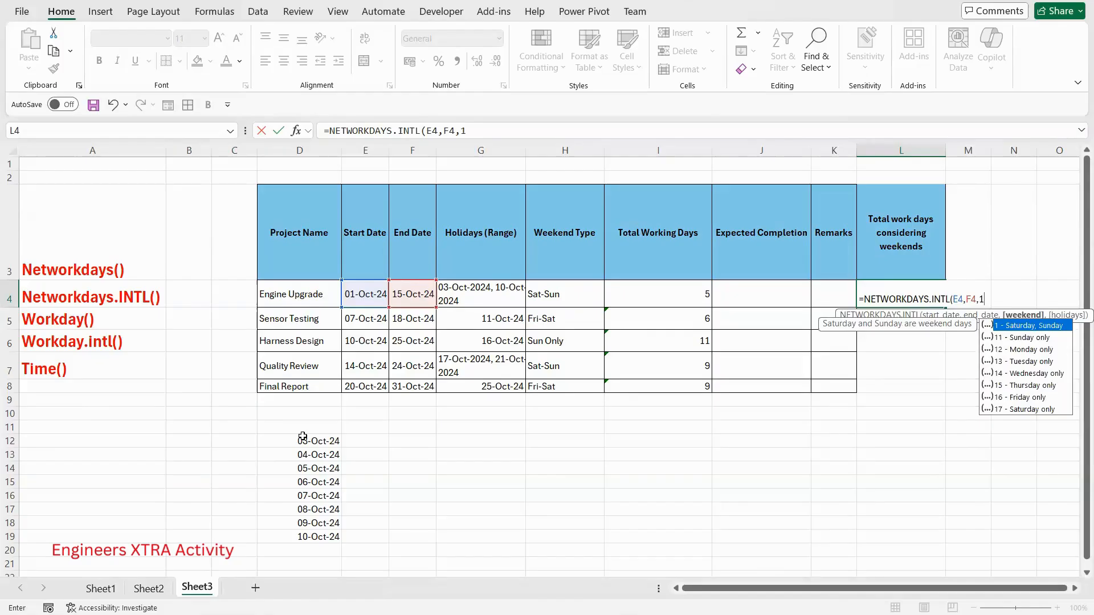
text(,)
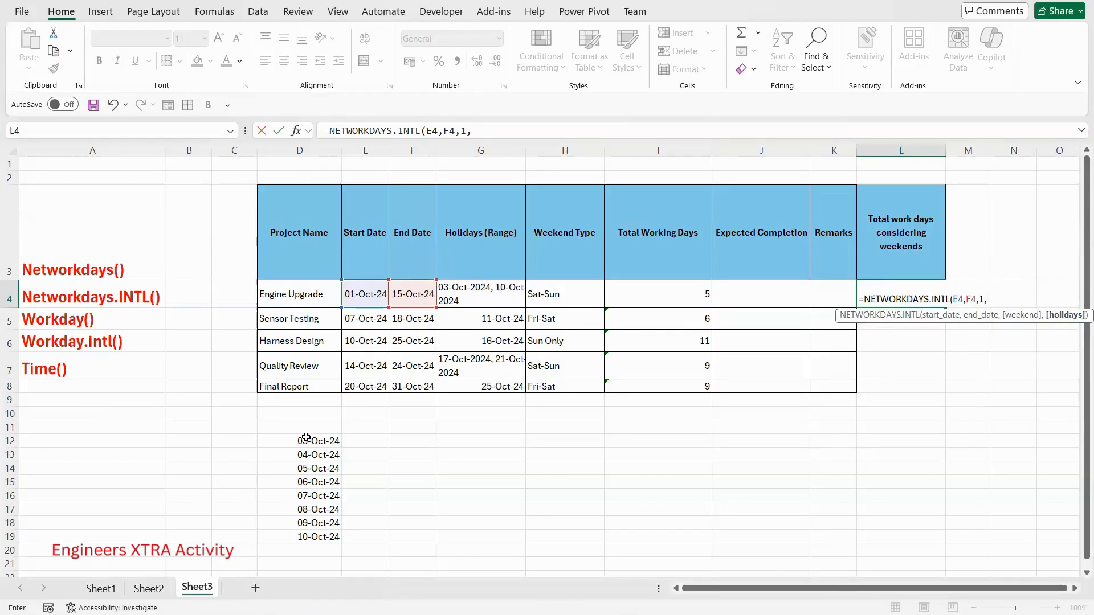
drag(311, 441, 312, 538)
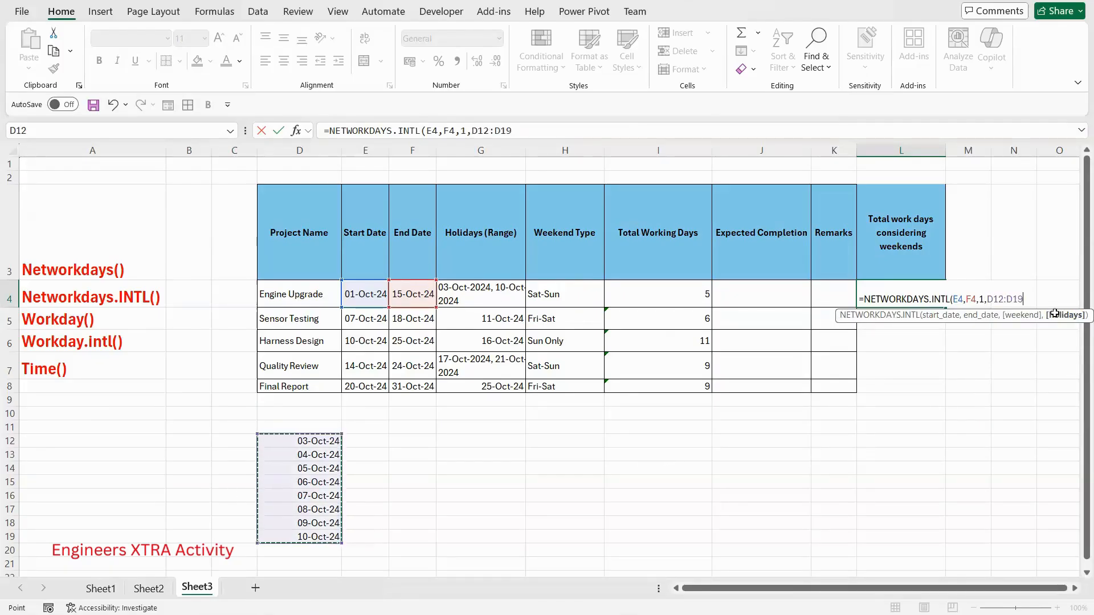
key(Return)
click(917, 304)
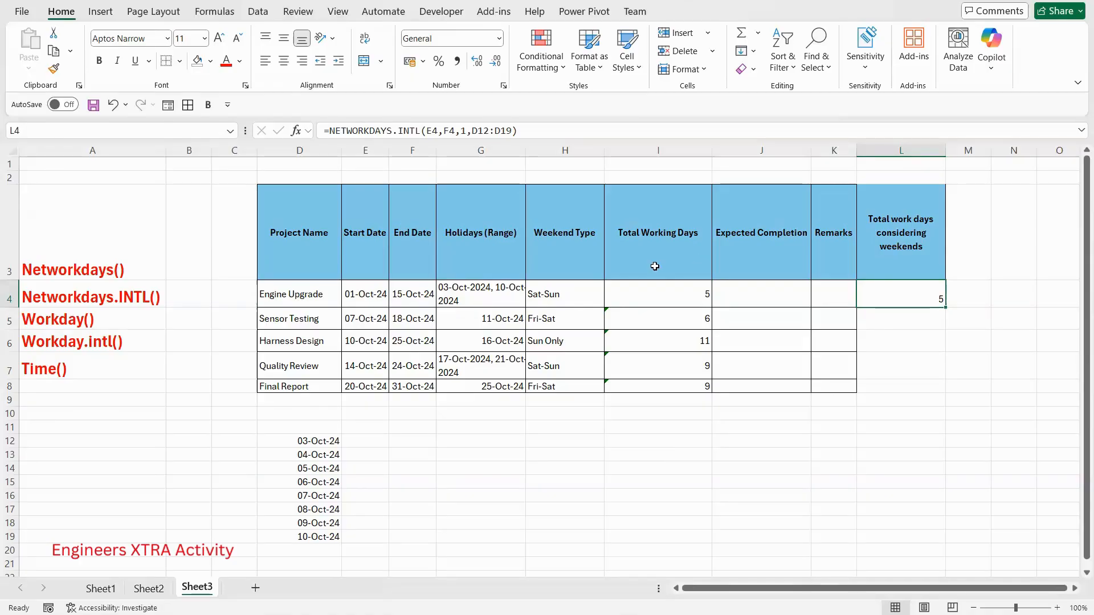
click(547, 318)
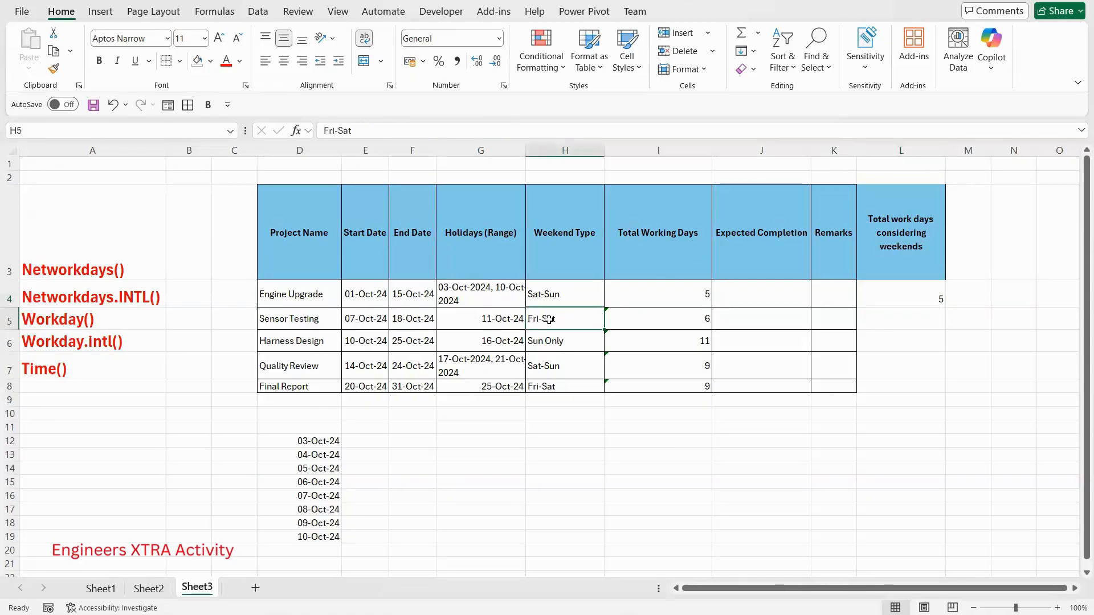
click(911, 317)
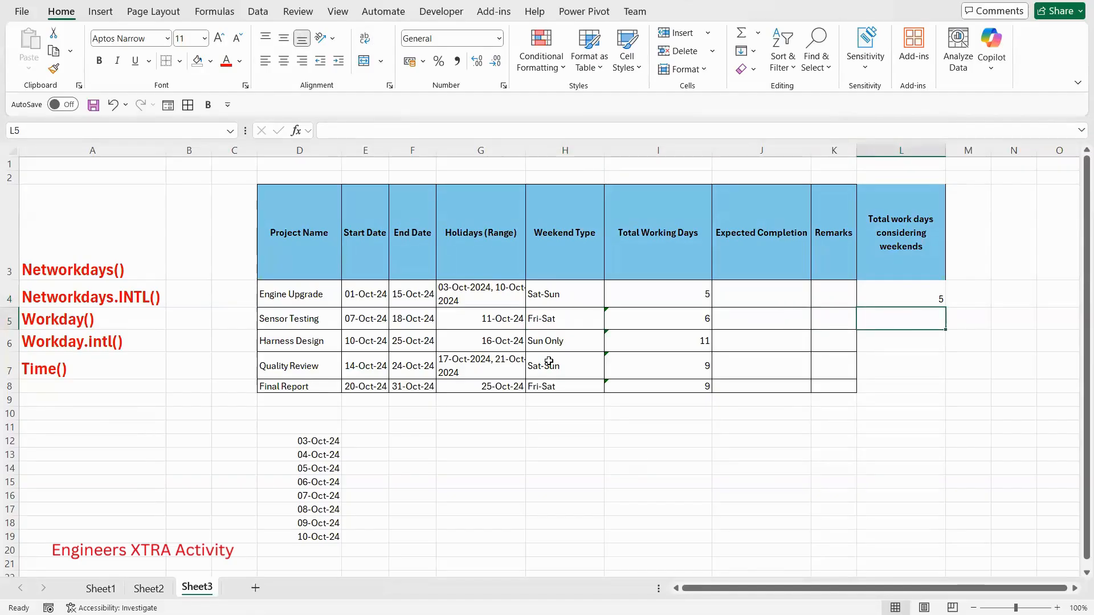
click(578, 342)
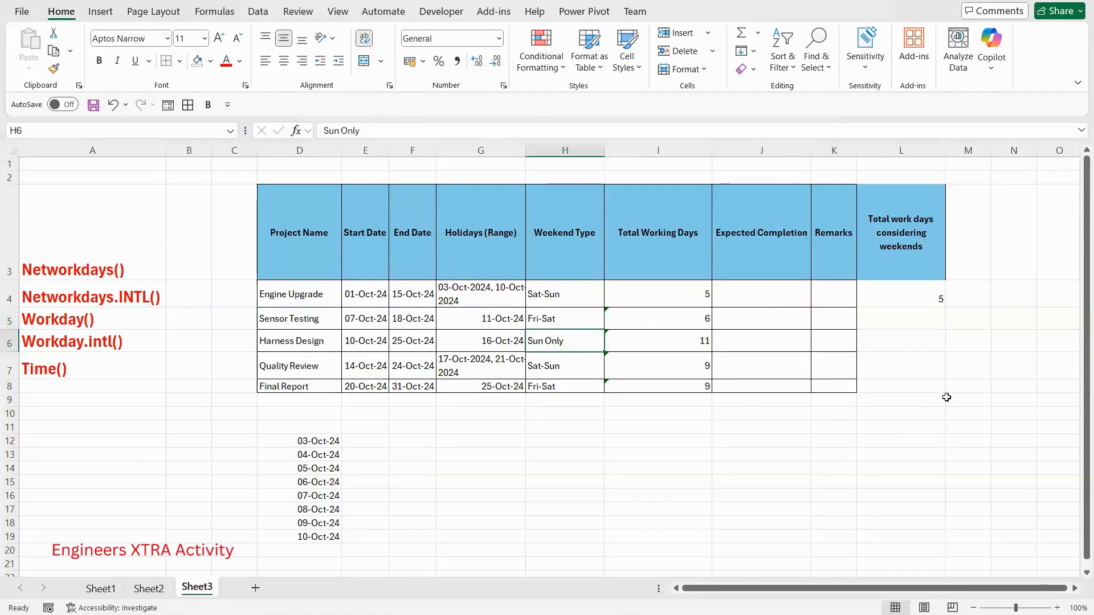
- Calculate the Harness Design row's work days with Sunday-only weekends in L6 using =NETWORKDAYS.INTL(E6,F6,11,G6)
click(924, 340)
text(=)
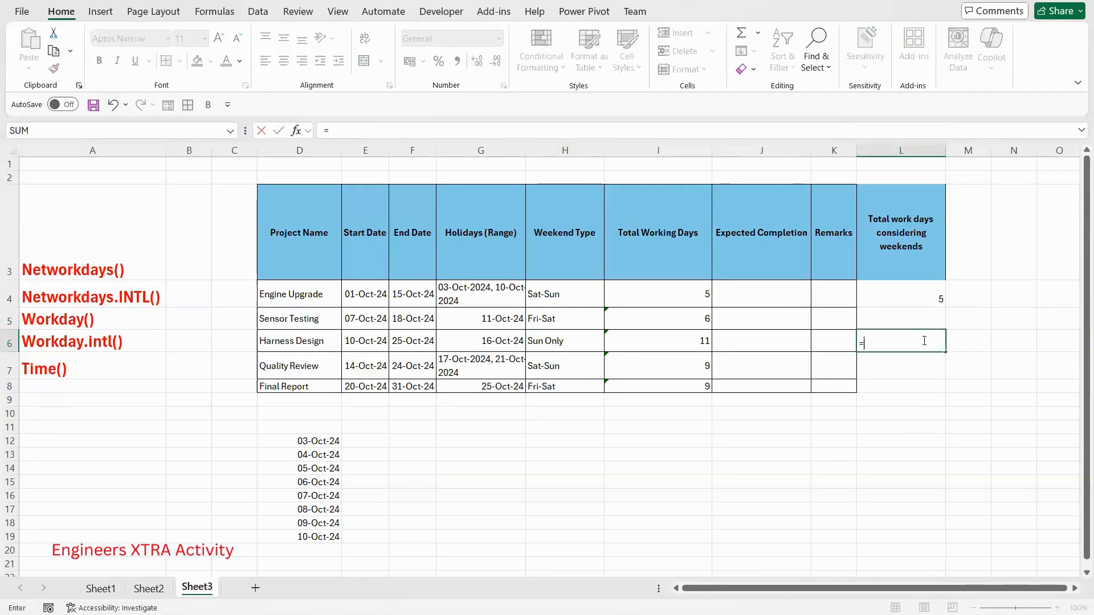
text(net)
key(Down)
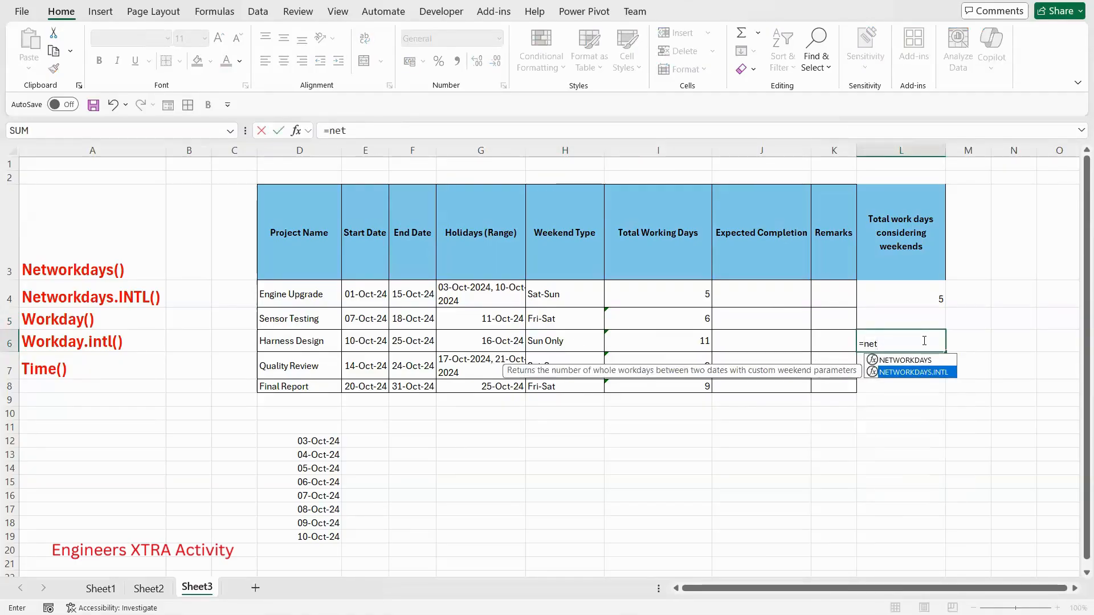
key(Tab)
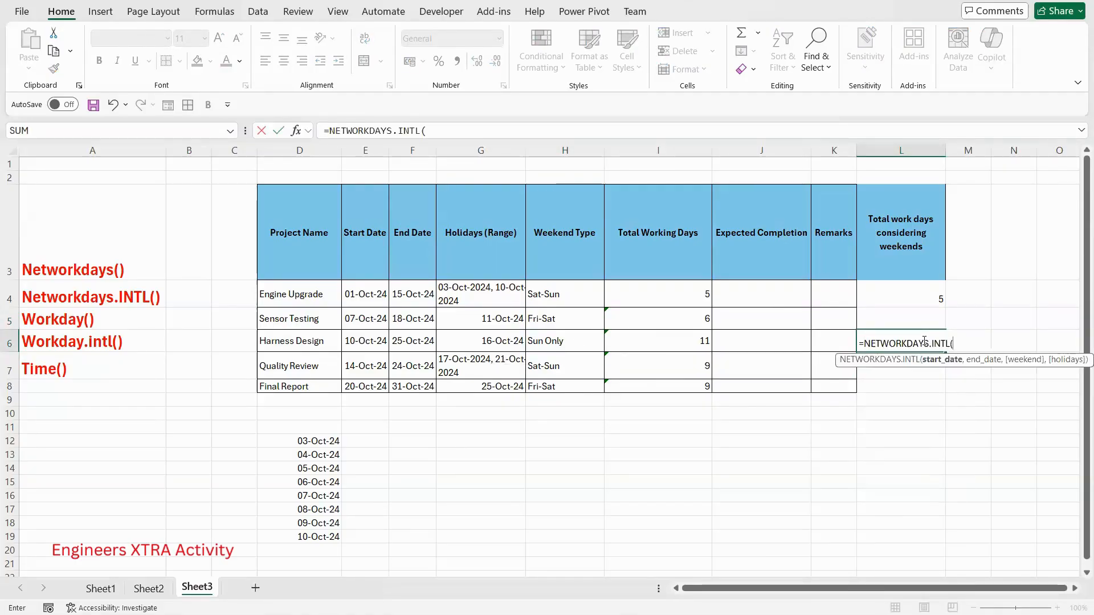
click(366, 340)
text(,)
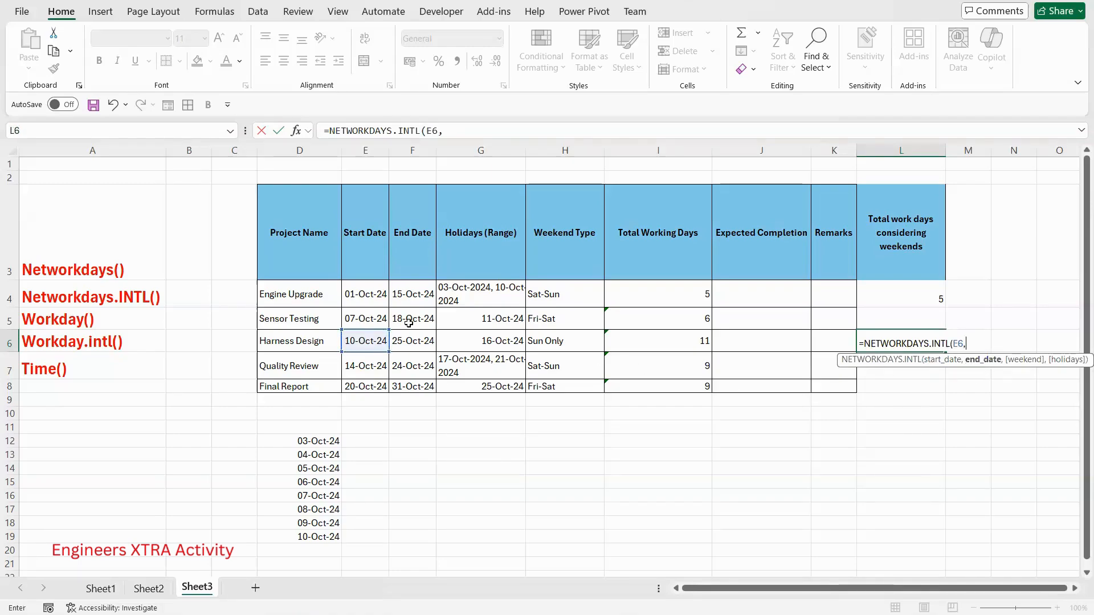
click(415, 343)
text(,)
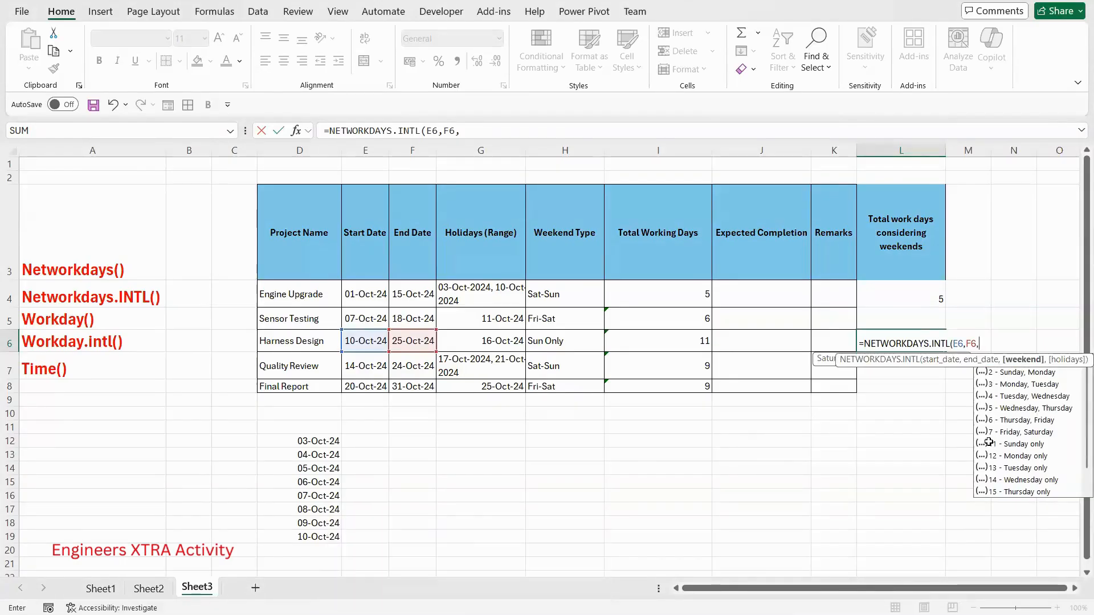
text(11,)
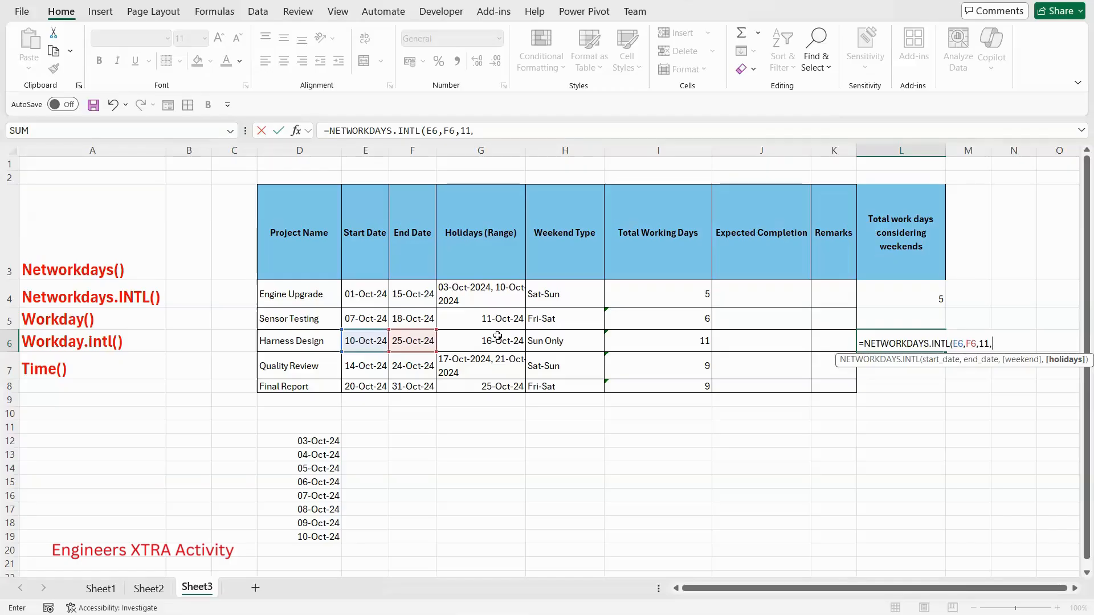
click(497, 336)
text())
key(Return)
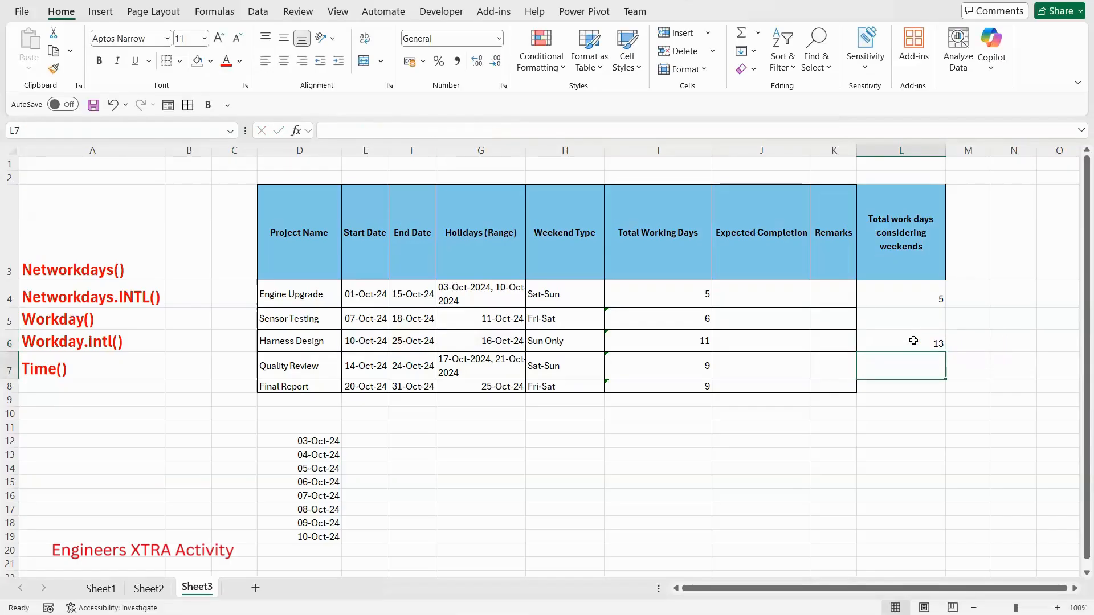
click(914, 340)
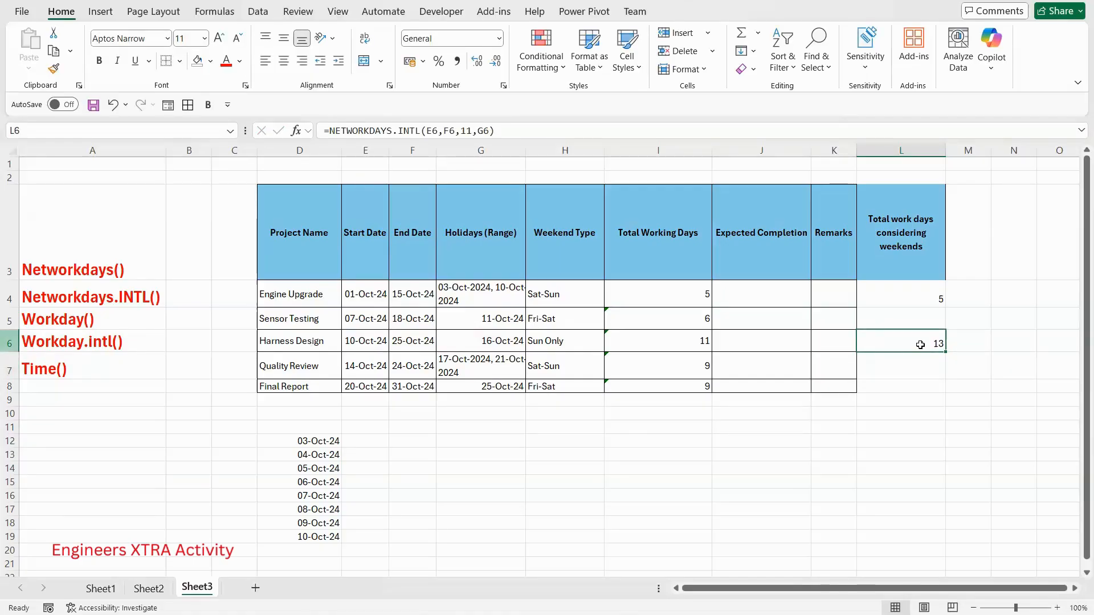
click(9, 344)
click(920, 345)
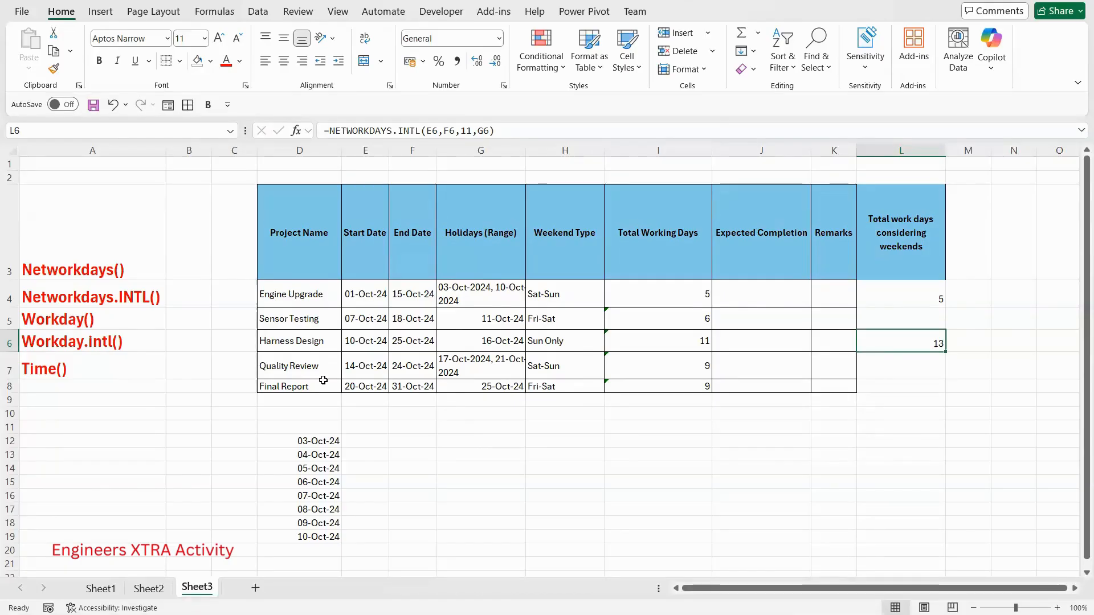
click(364, 297)
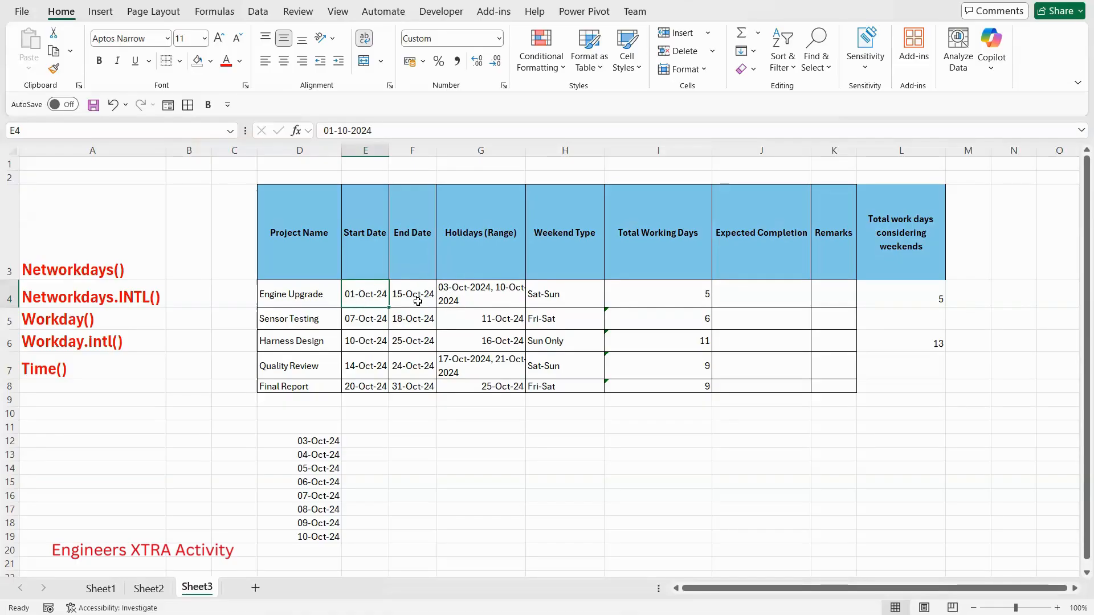
click(504, 293)
click(576, 293)
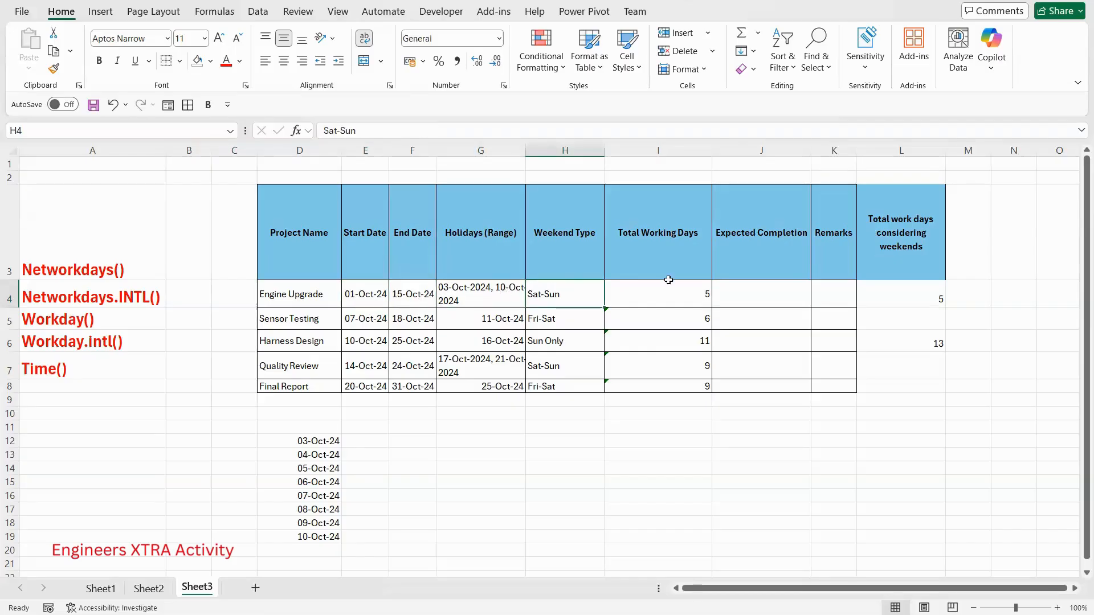
click(778, 295)
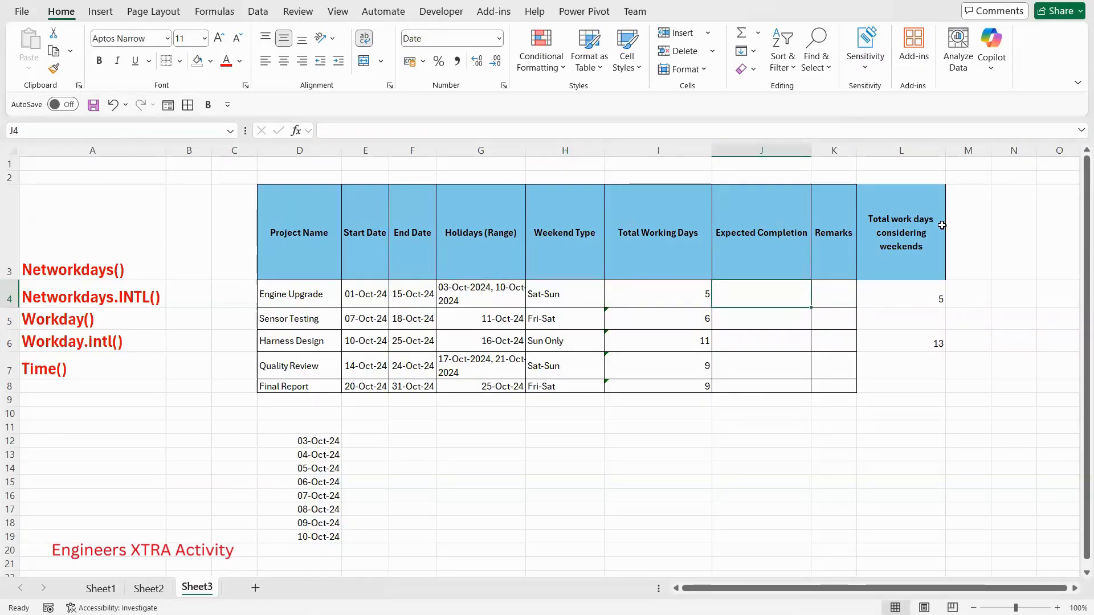
mouse_move(88, 315)
mouse_down()
mouse_move(48, 298)
mouse_move(7, 307)
mouse_move(57, 332)
mouse_move(97, 307)
mouse_move(85, 306)
mouse_up()
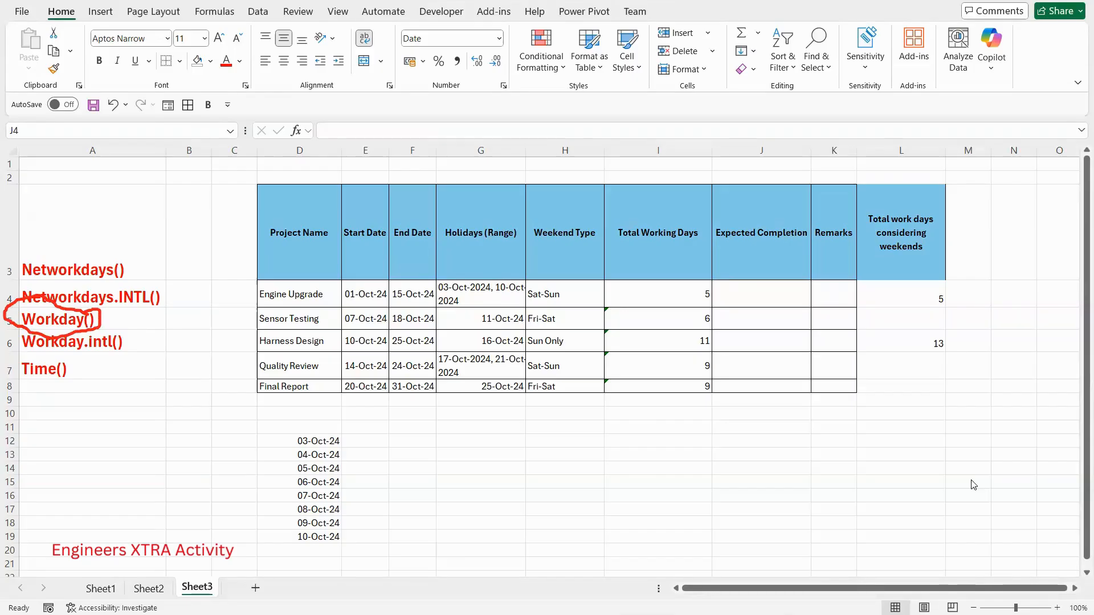
mouse_move(25, 332)
mouse_down()
mouse_move(84, 335)
mouse_move(102, 313)
mouse_move(35, 307)
mouse_move(27, 328)
mouse_move(74, 357)
mouse_move(123, 359)
mouse_move(92, 321)
mouse_up()
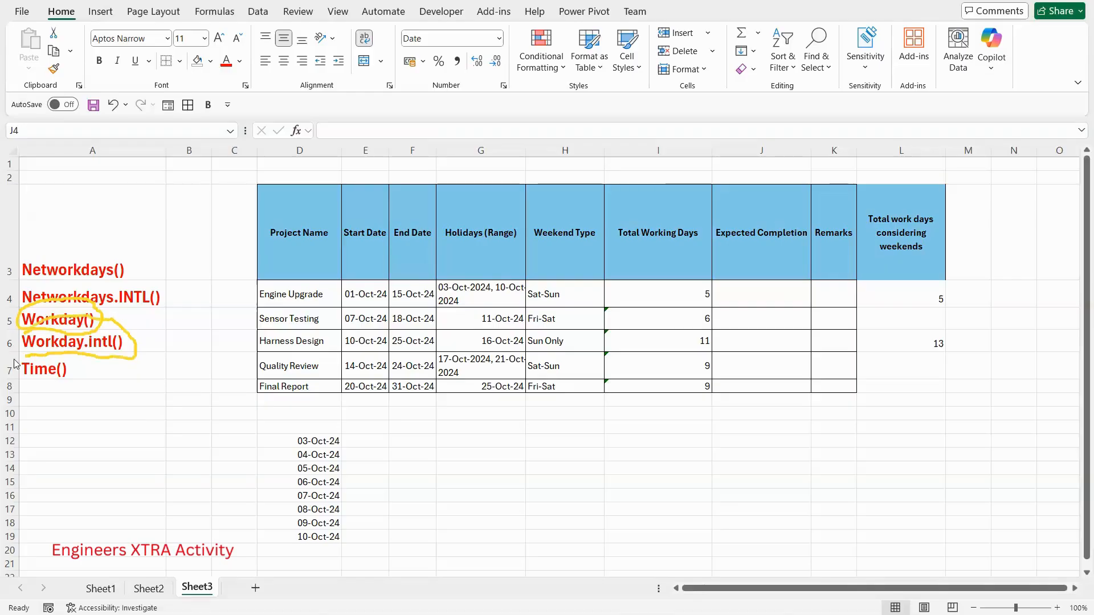
drag(23, 335, 20, 359)
- Calculate the Engine Upgrade row's expected completion date in J4 using =WORKDAY(E4,6,D12:D19)
double_click(775, 298)
text(=work)
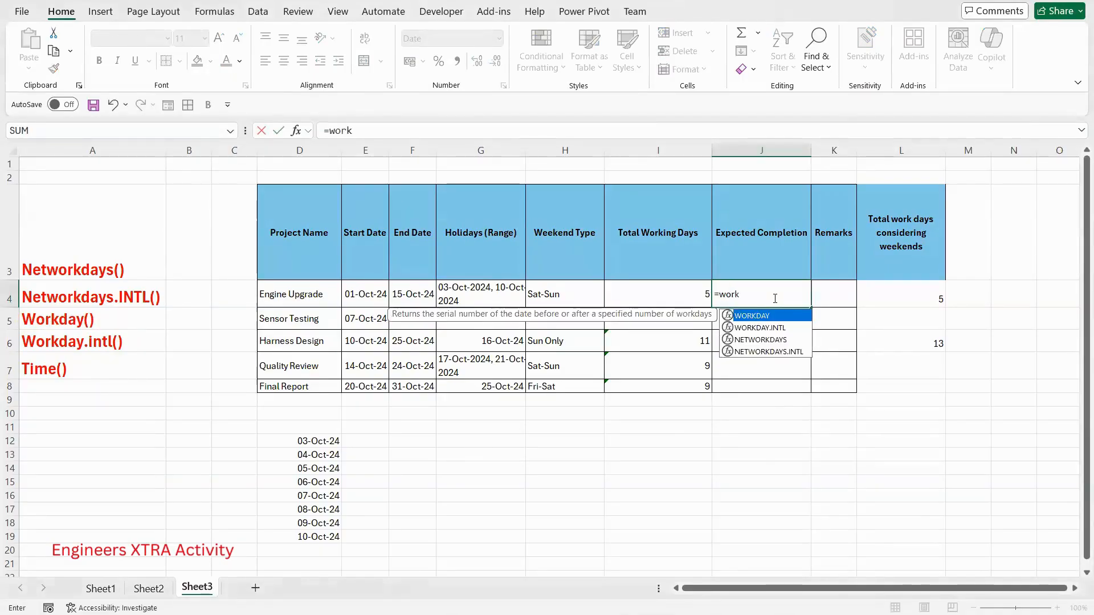
double_click(775, 317)
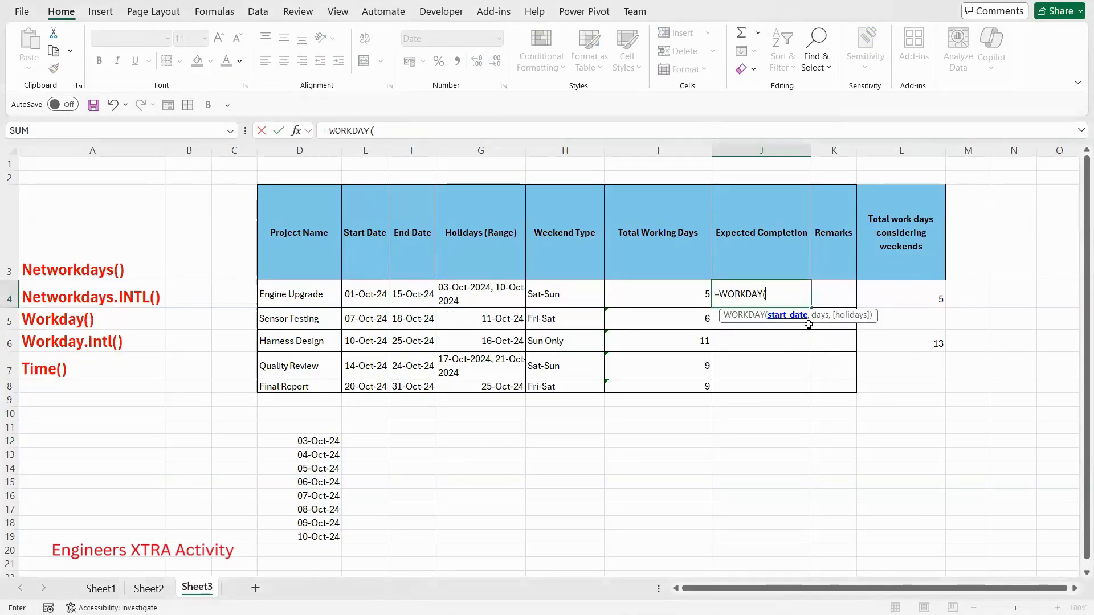
click(356, 290)
text(,)
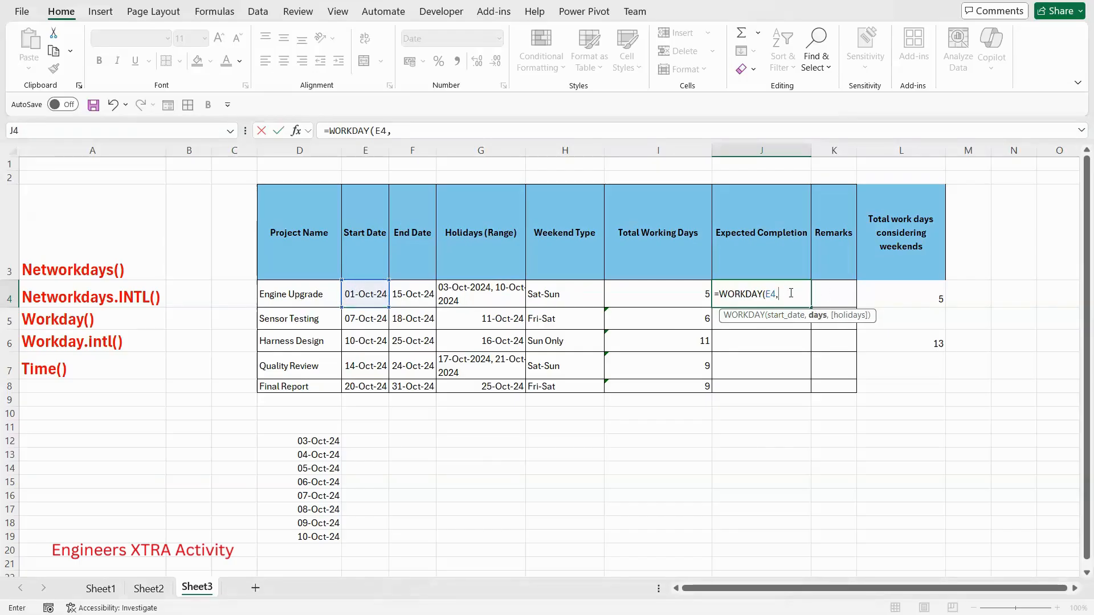
text(6,)
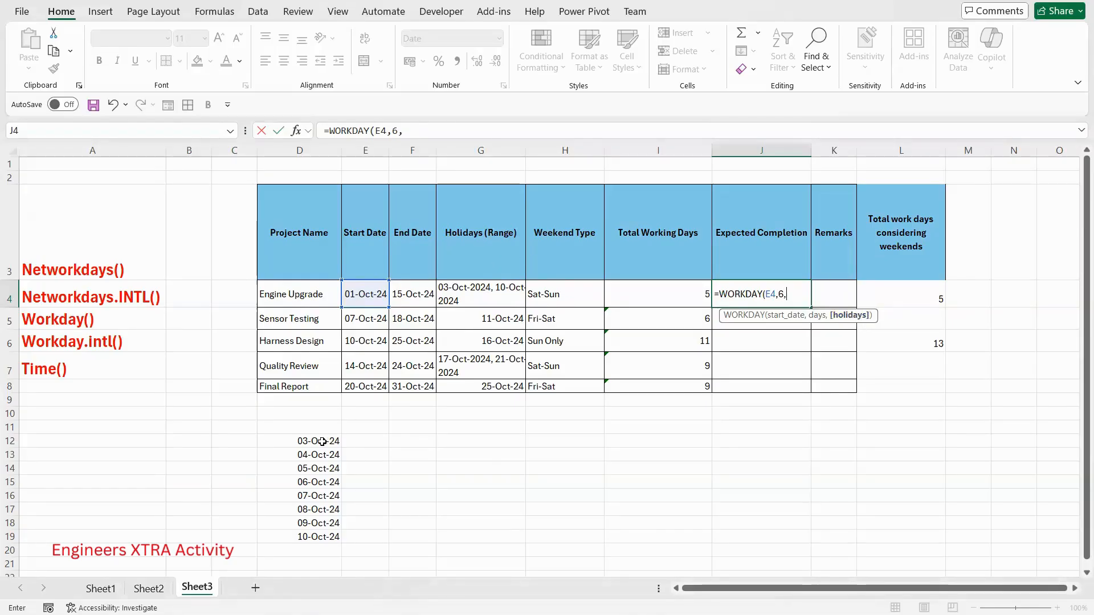
drag(321, 442, 321, 537)
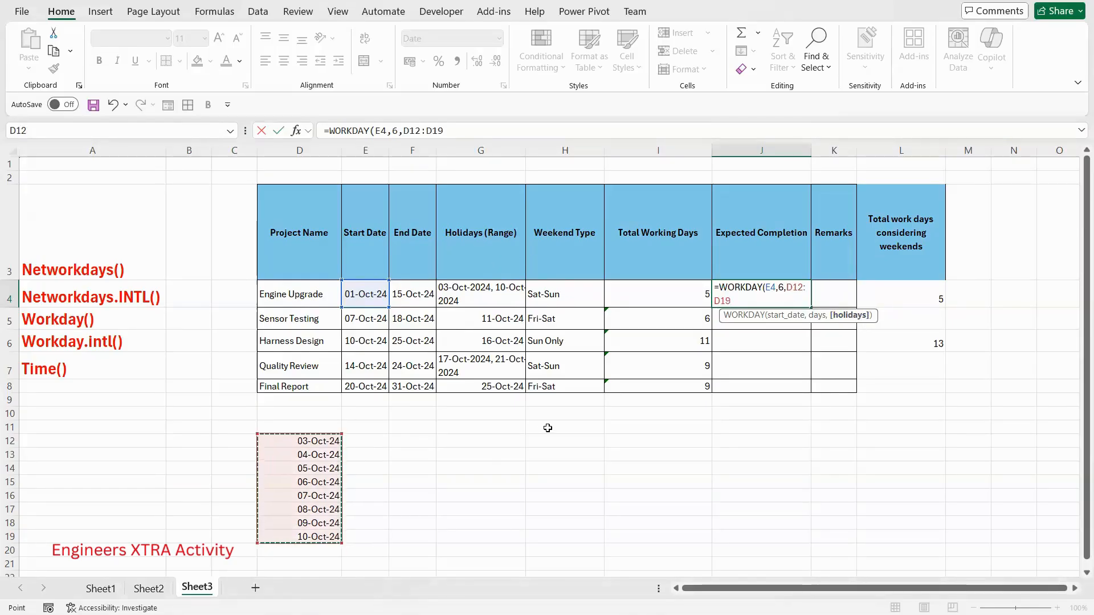
text())
key(Return)
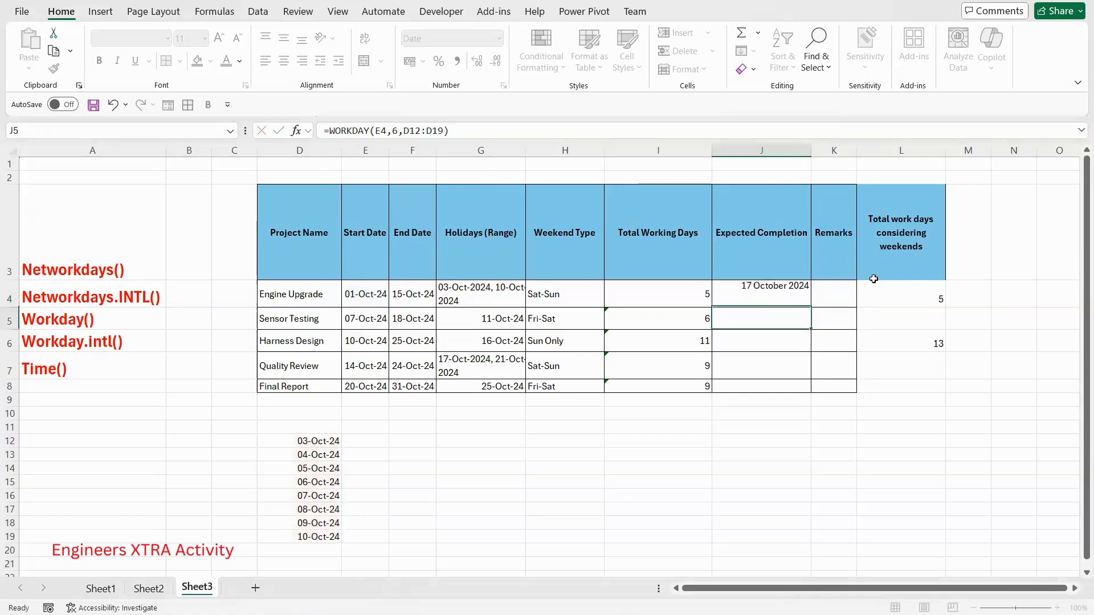
- Check the Engine Upgrade row's start and end dates and set the days argument in J4's WORKDAY formula to 5
click(771, 294)
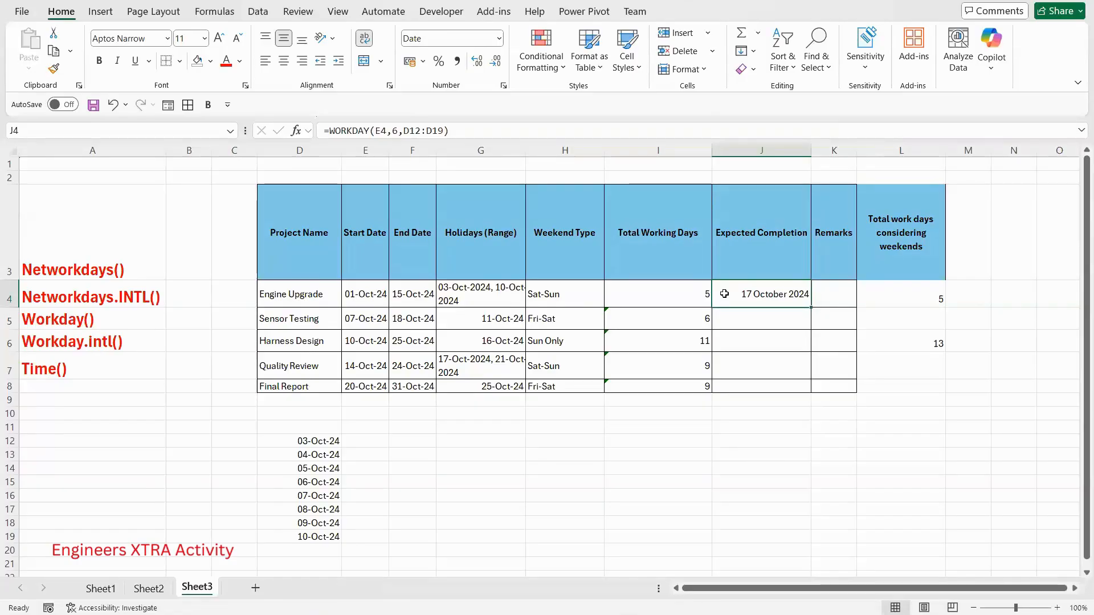
click(365, 298)
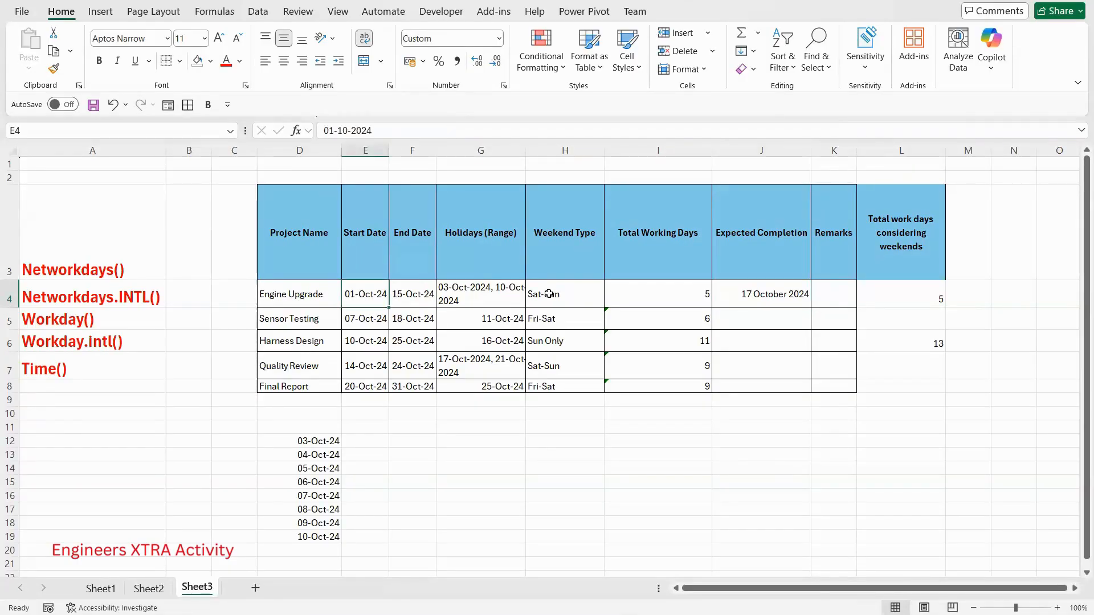
click(794, 295)
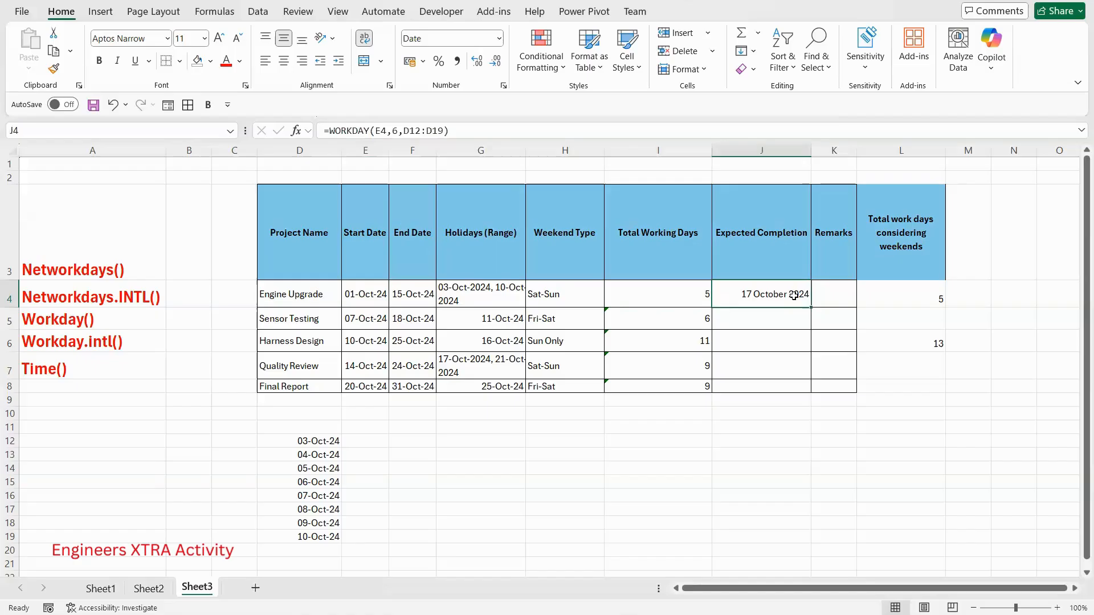
click(410, 293)
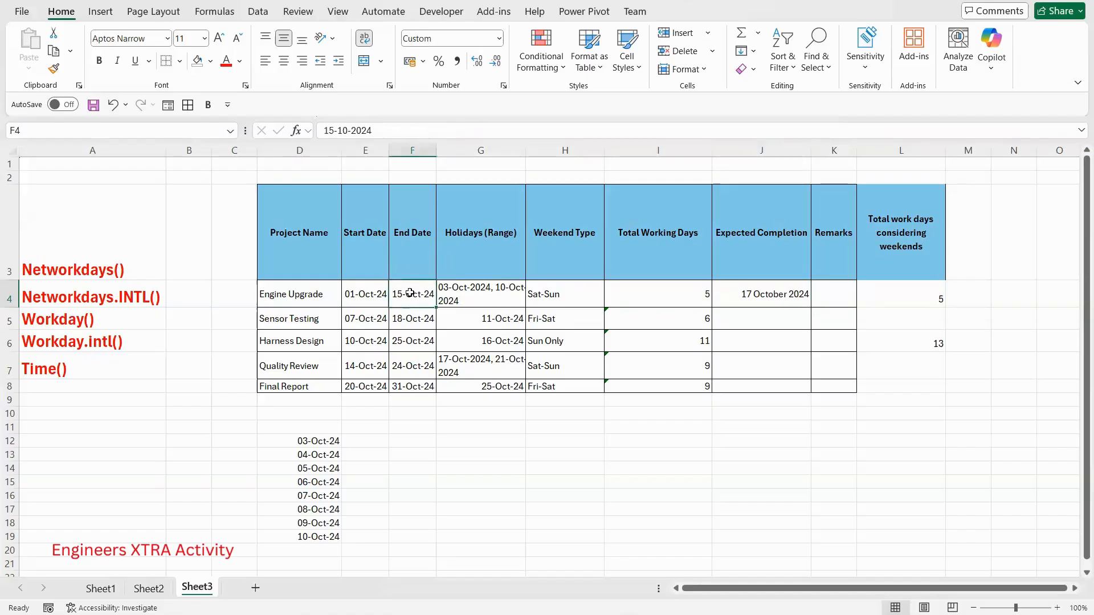
click(780, 295)
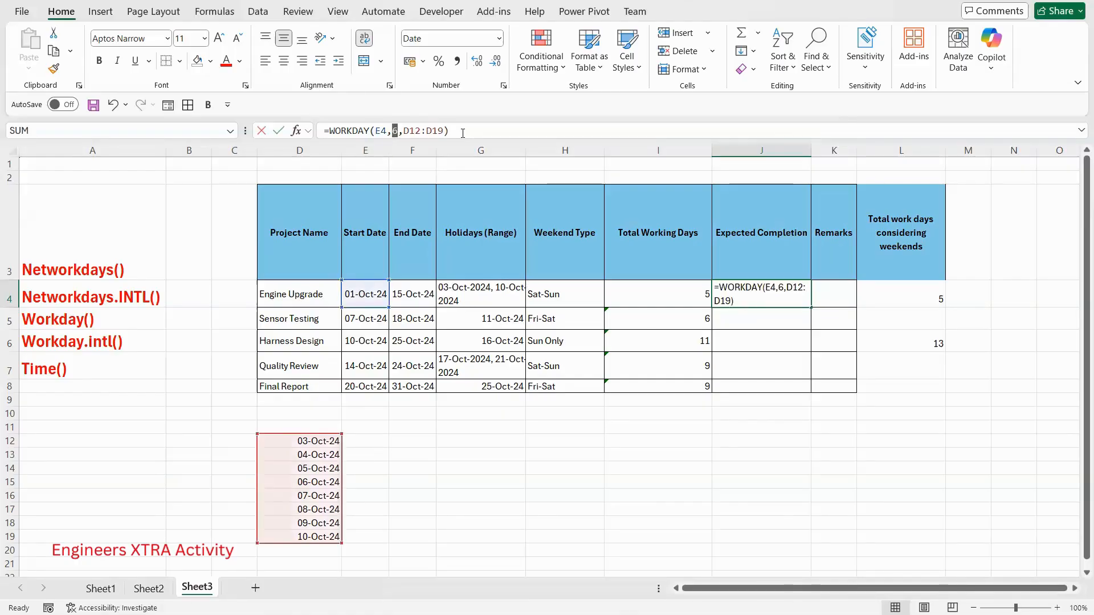
double_click(394, 130)
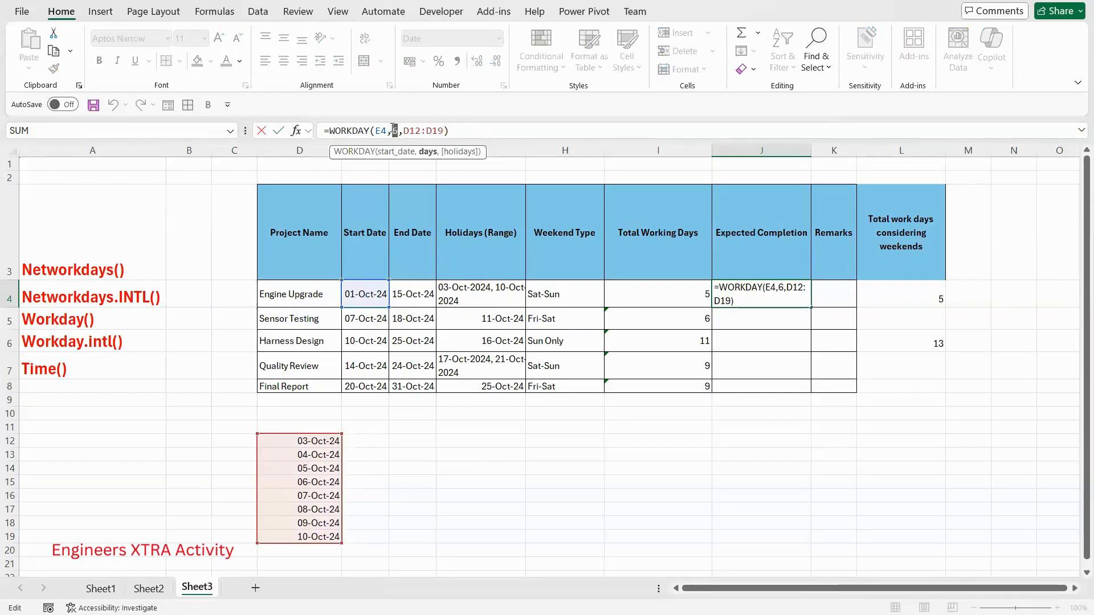
text(5)
key(Return)
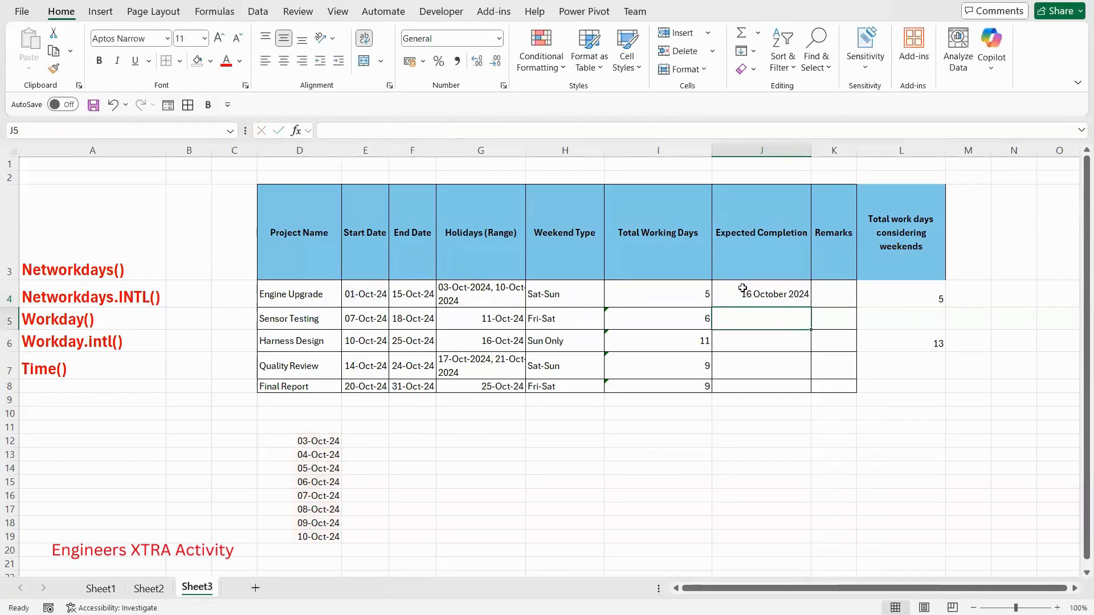
- Set the days argument in J4's WORKDAY formula to 4
click(773, 306)
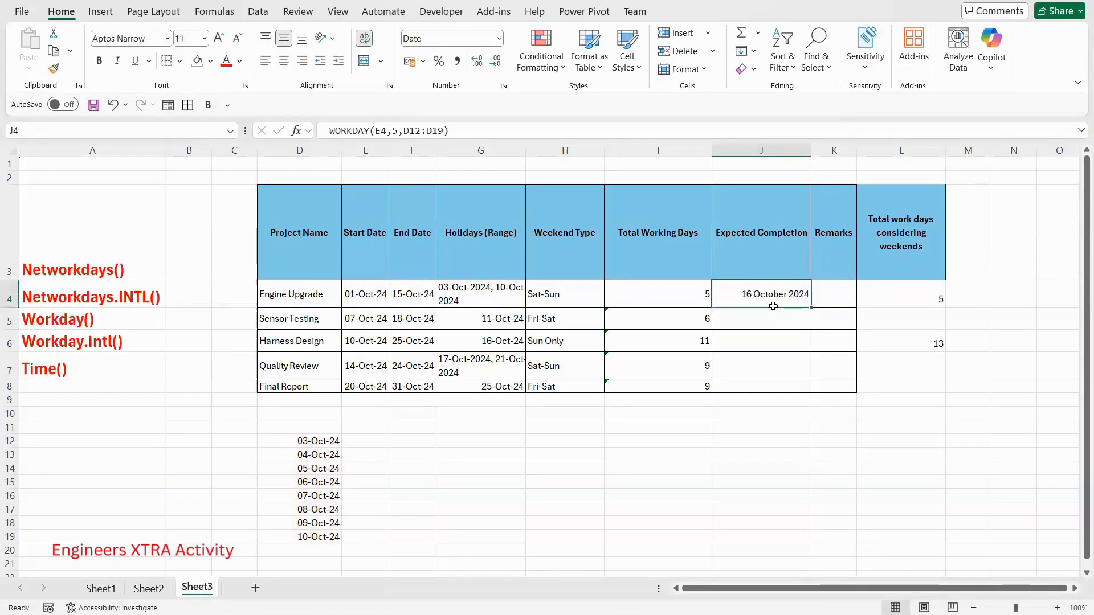
double_click(393, 132)
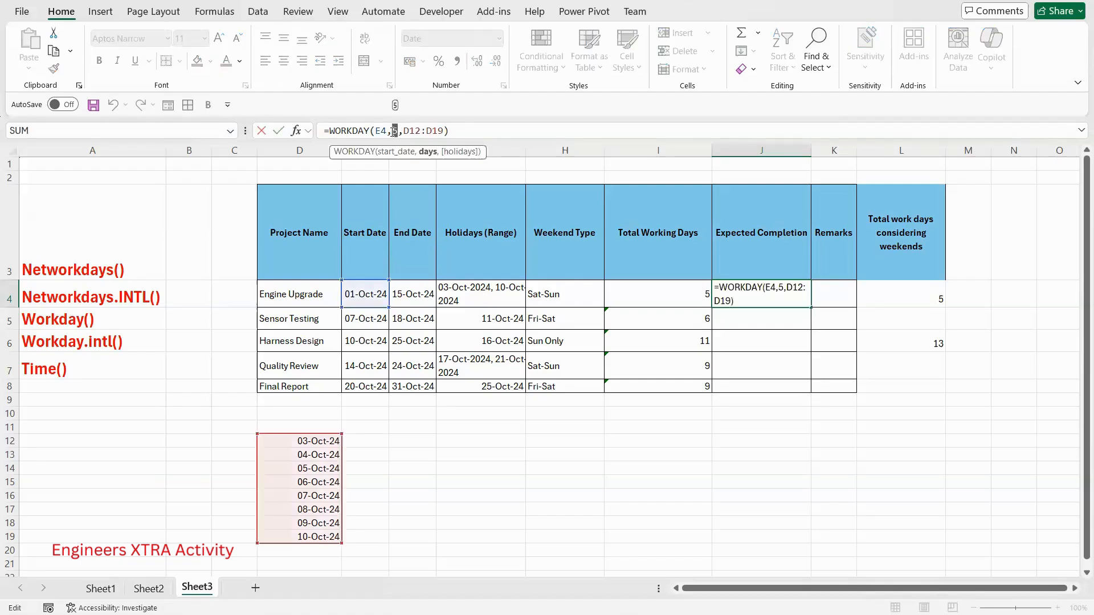
text(4)
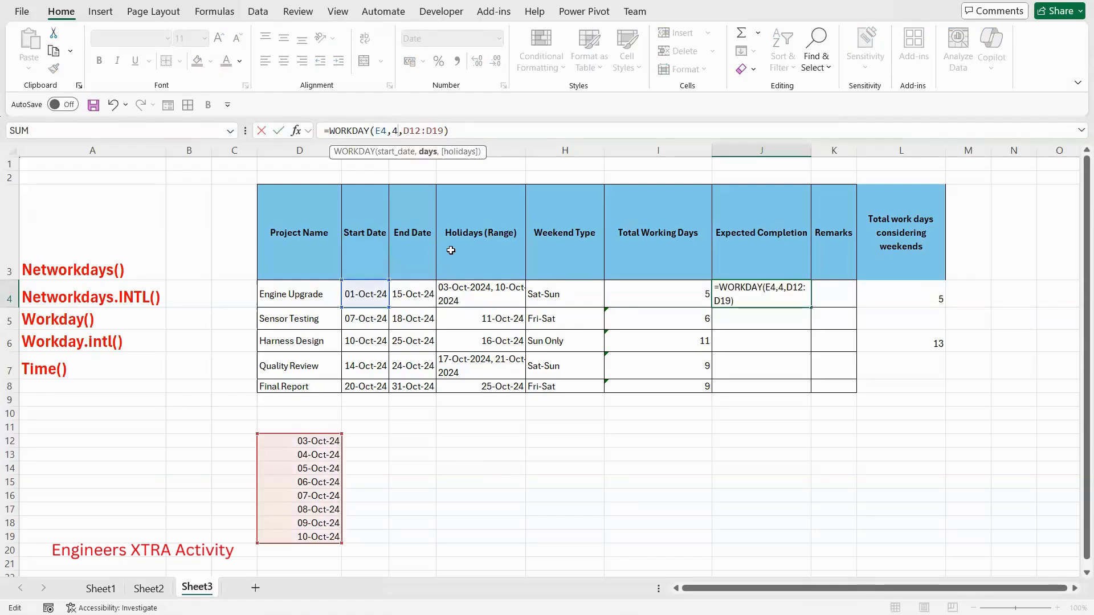
key(Return)
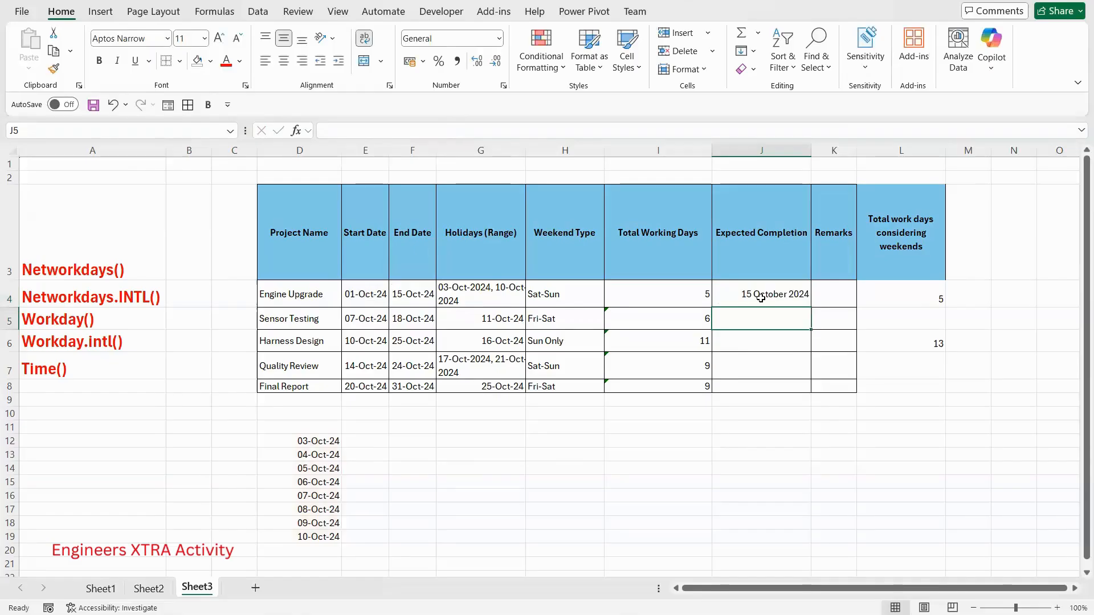
click(761, 297)
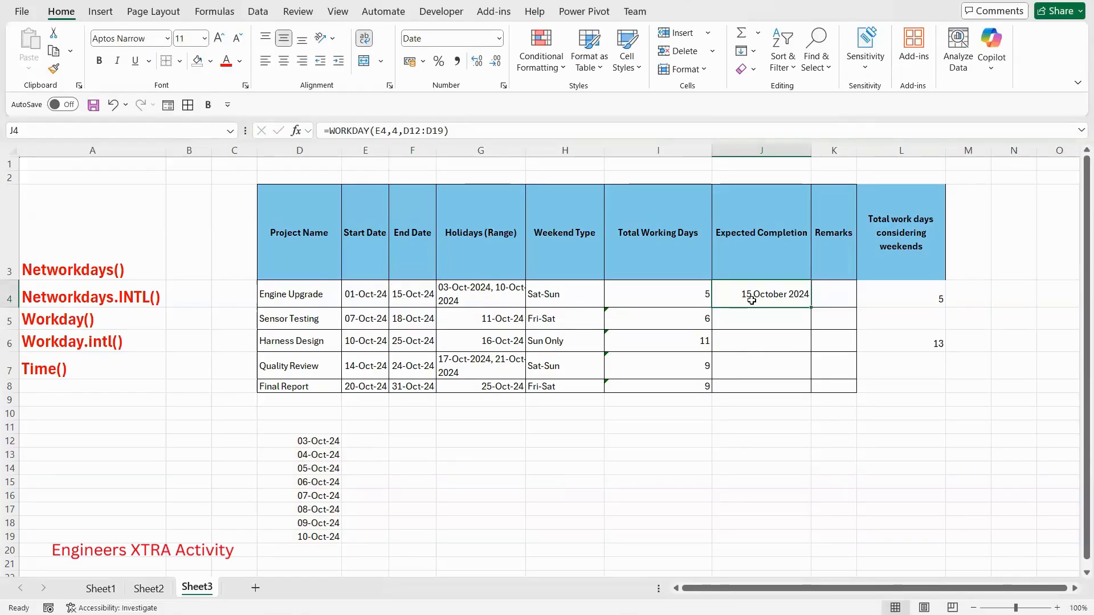
- Begin a formula in the Sensor Testing row's Expected Completion cell, J5
click(758, 320)
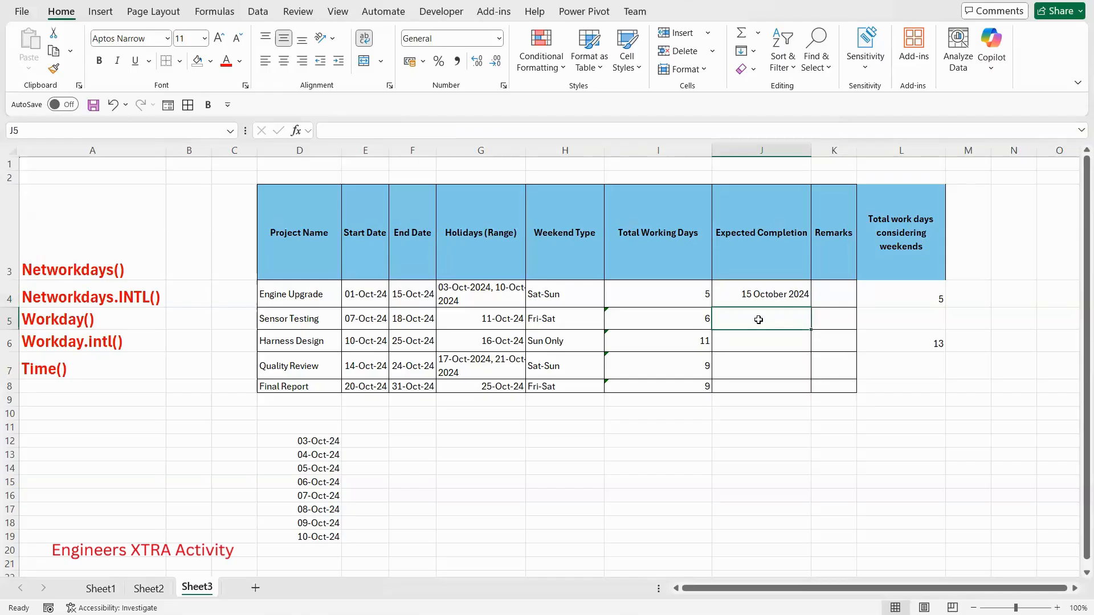
text(=)
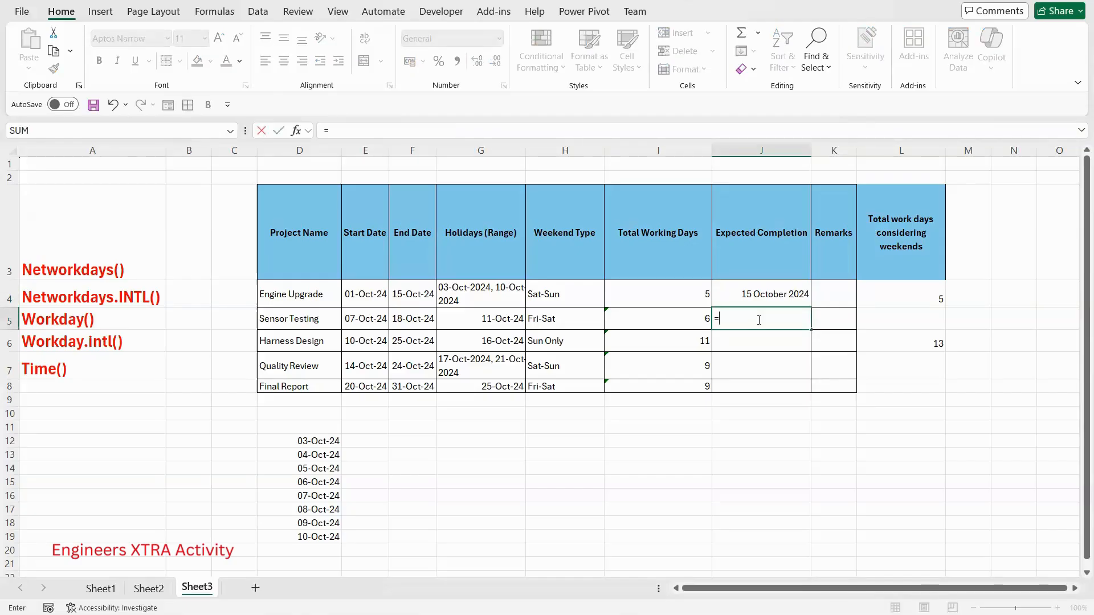
text(net)
key(Down)
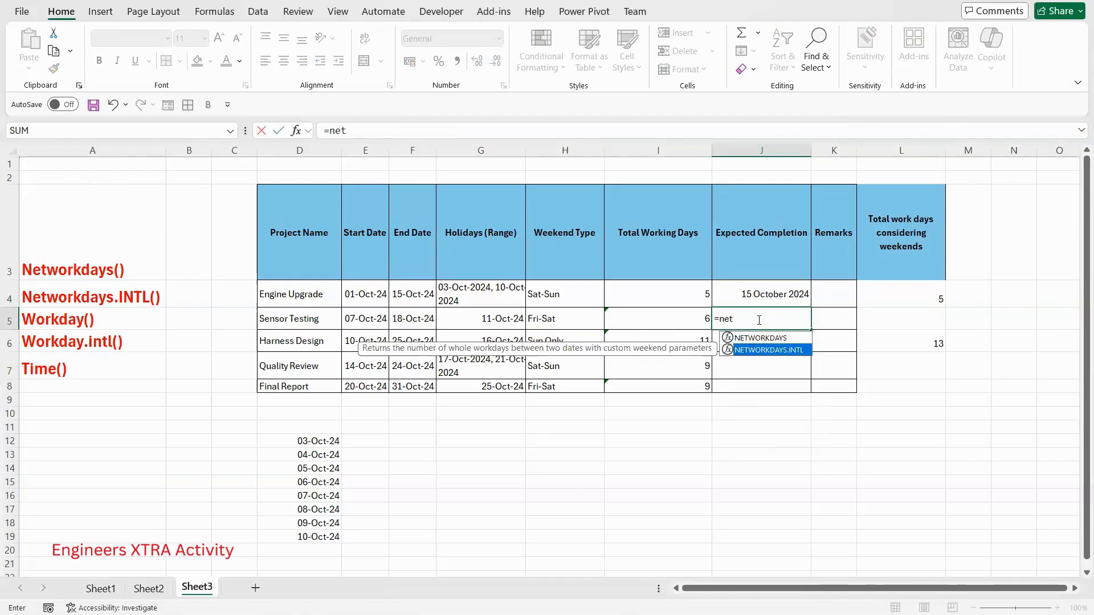
key(BackSpace)
key(BackSpace)
key(BackSpace)
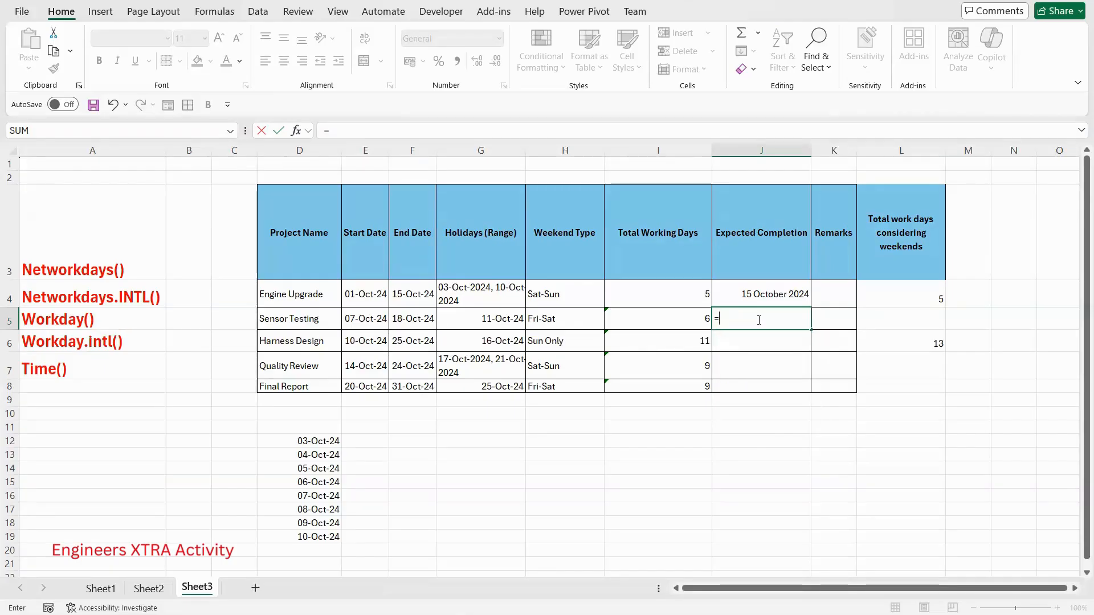
- Calculate the Sensor Testing row's expected completion in J5 with Friday-Saturday weekends using =WORKDAY.INTL(E5,6,7,G5)
text(work)
key(Down)
key(Down)
key(Up)
key(Tab)
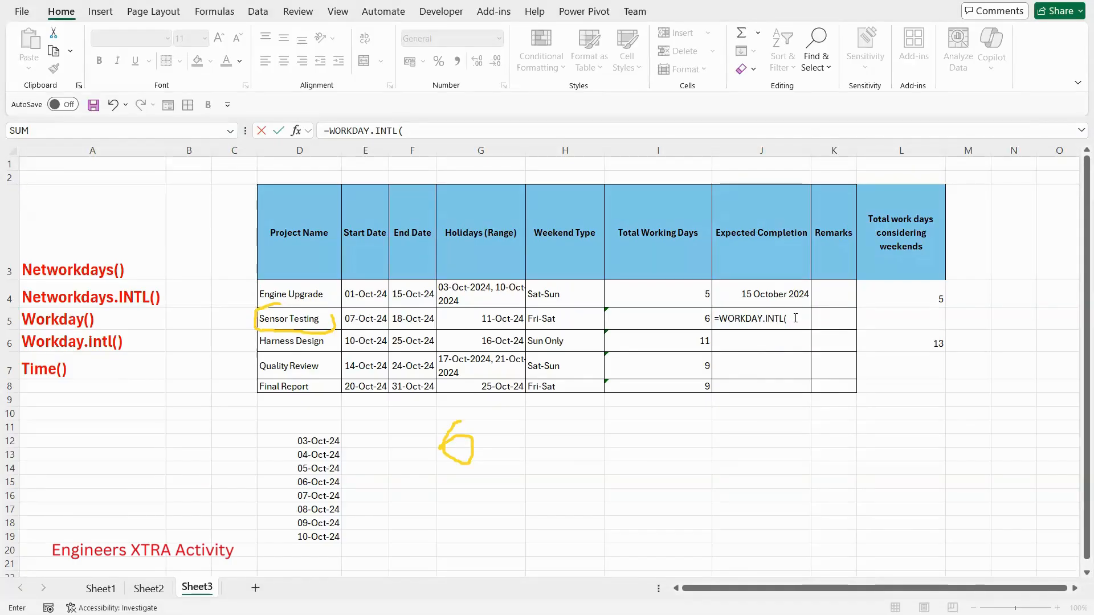
click(354, 317)
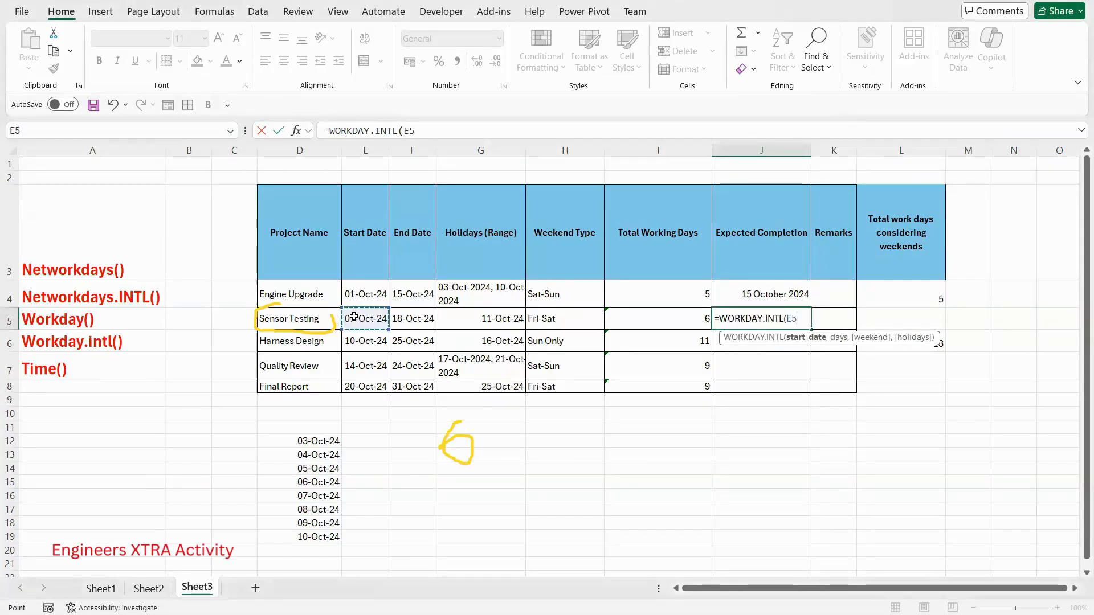
text(,6)
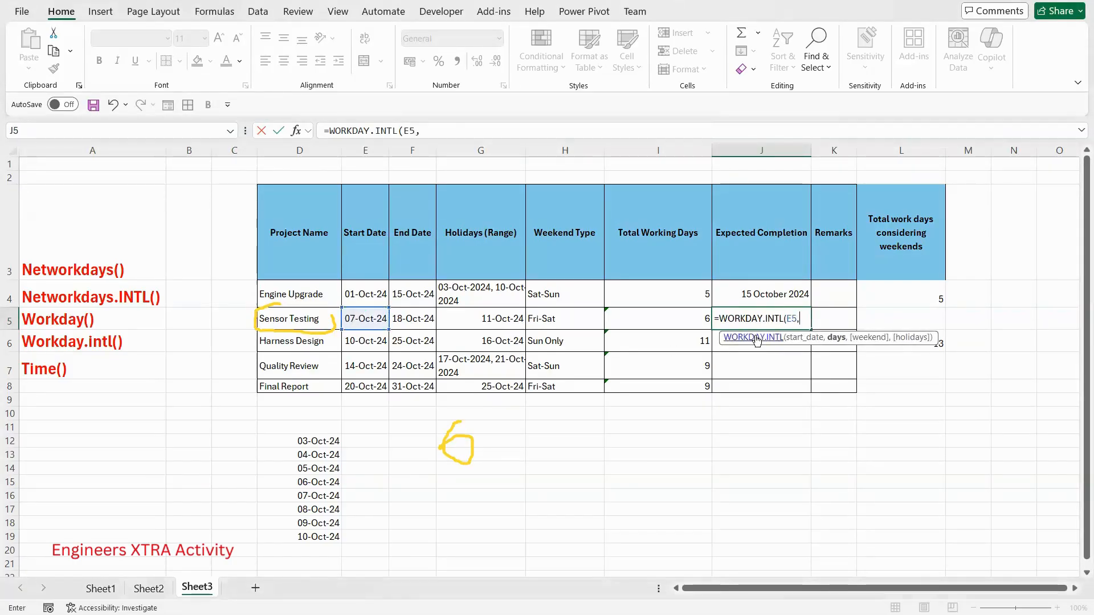
double_click(423, 131)
click(448, 130)
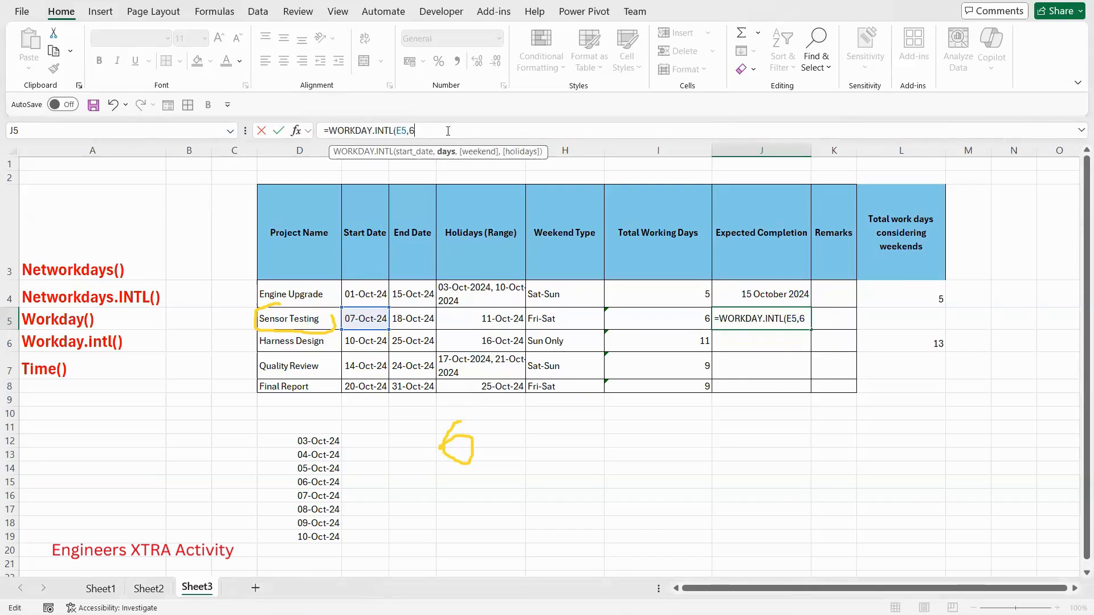
text(,)
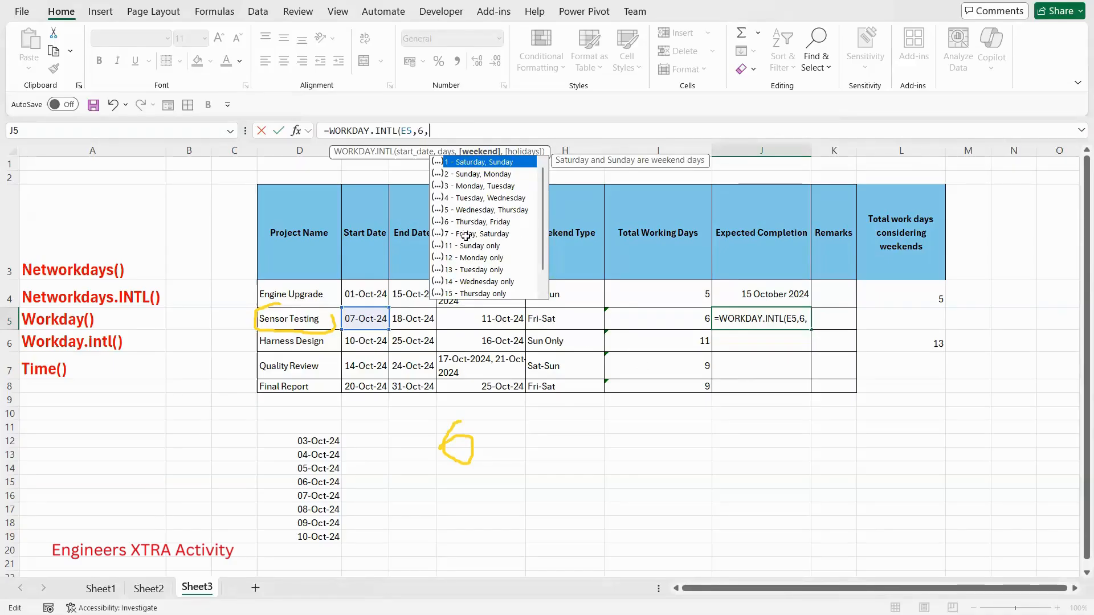
text(7)
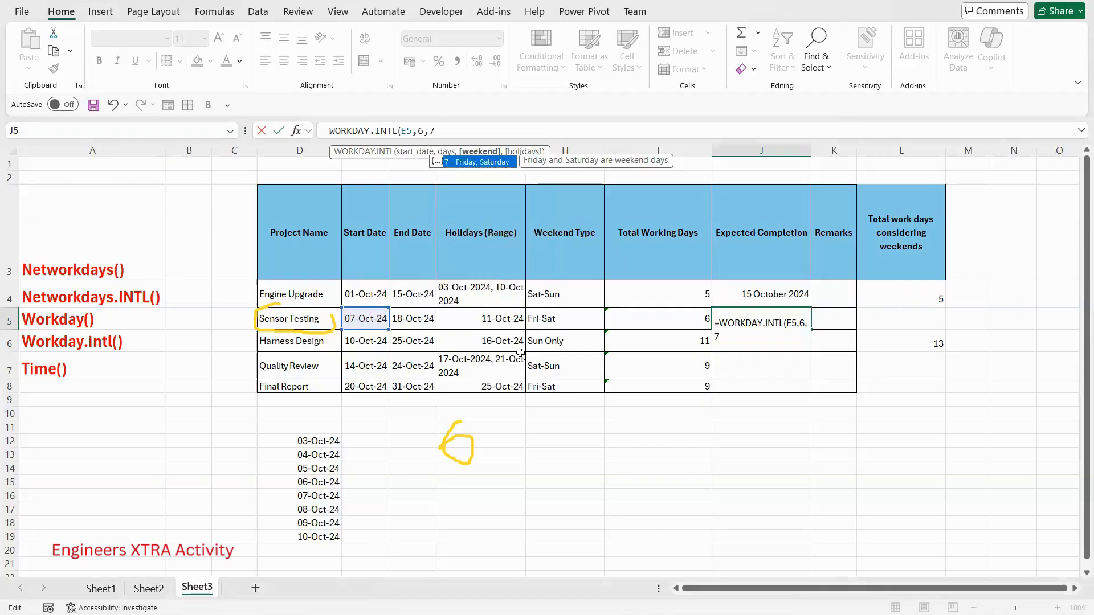
text(,)
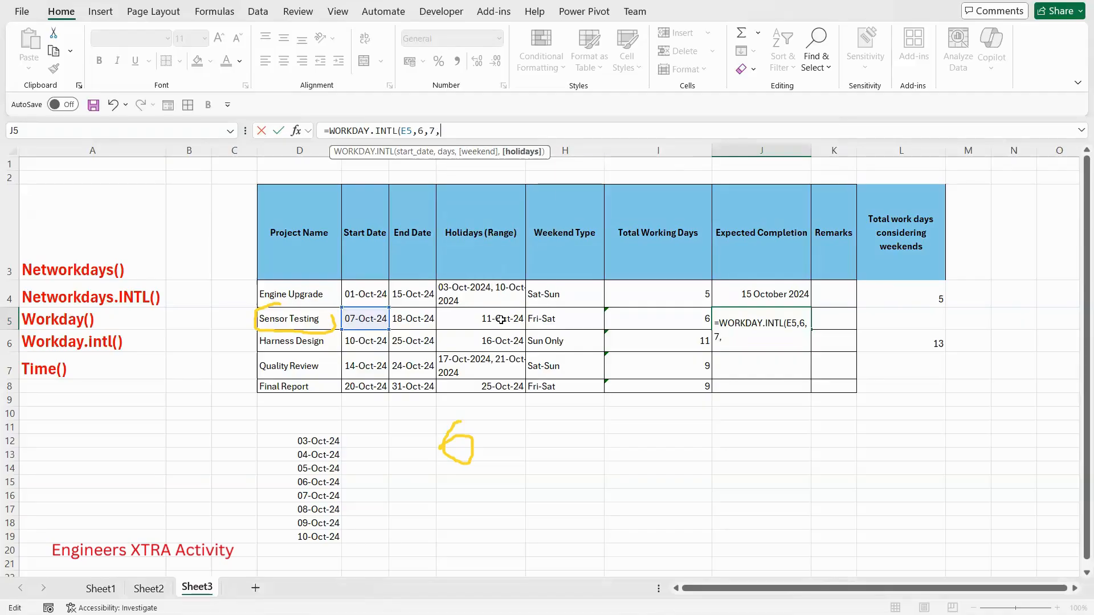
click(501, 320)
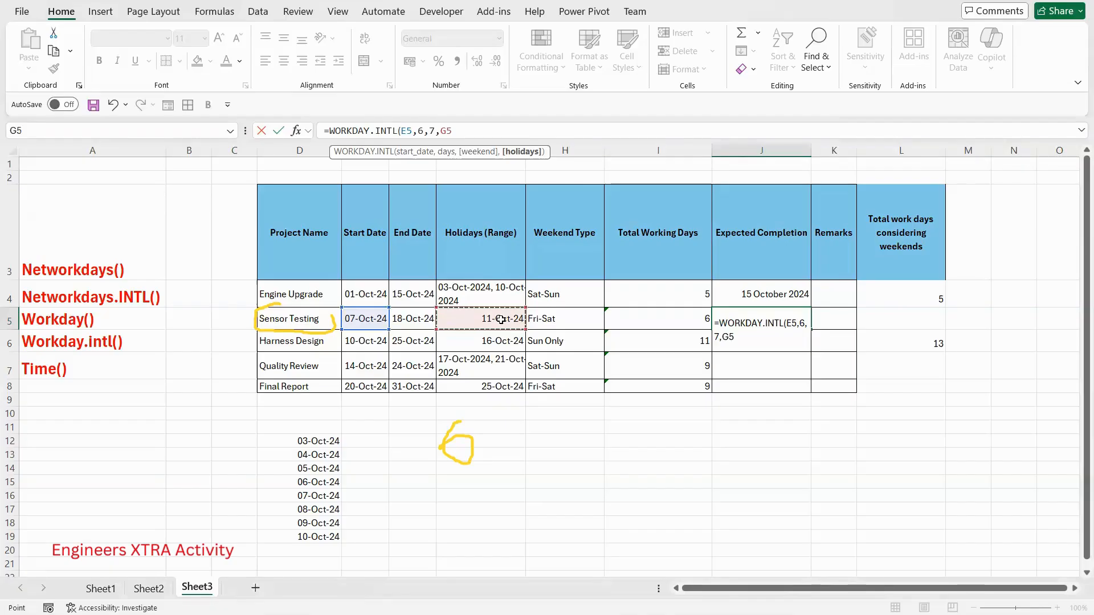
text())
key(Return)
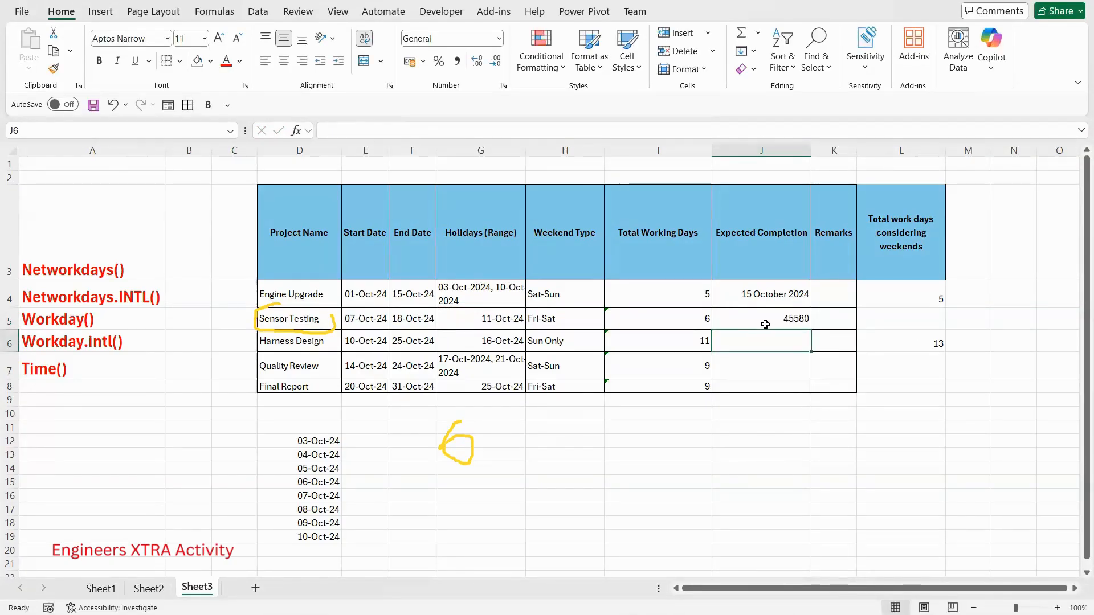
- Format J5 as a date with the "*14 March 2012" type
click(764, 320)
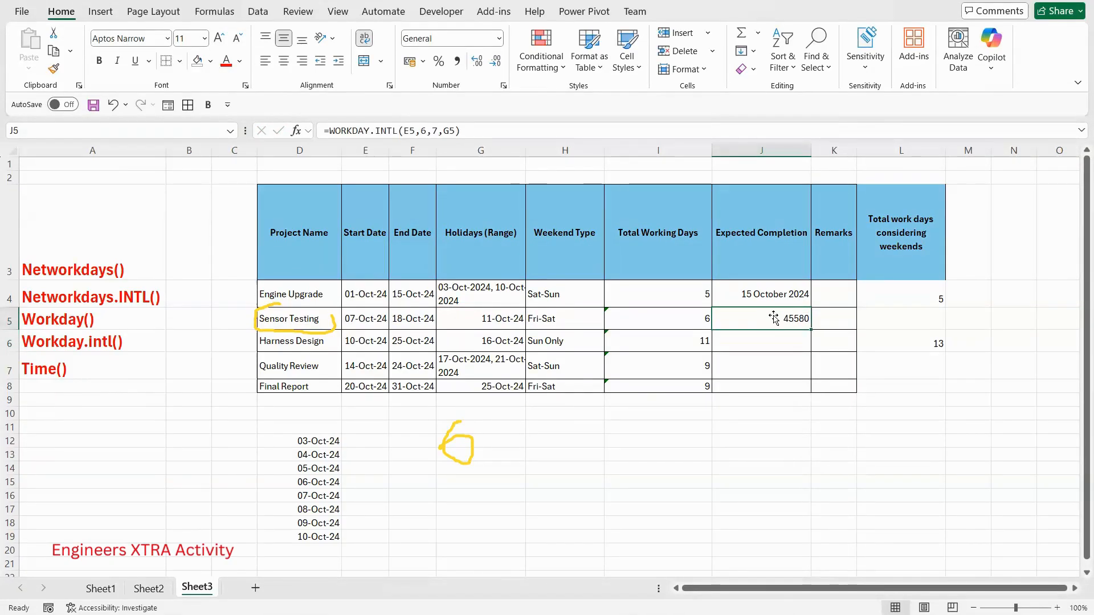
click(503, 87)
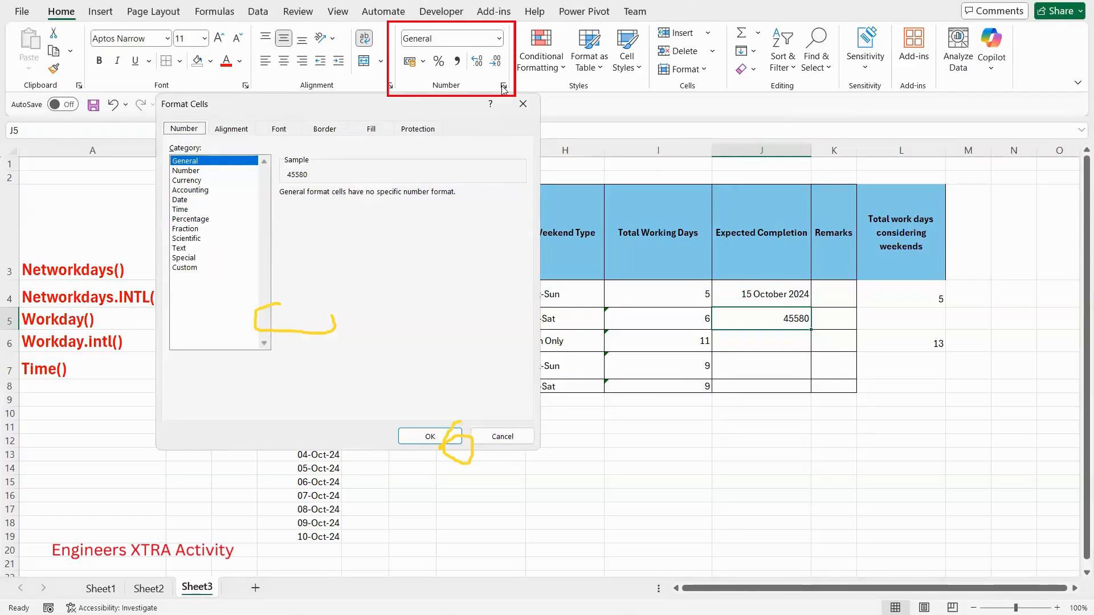
click(179, 199)
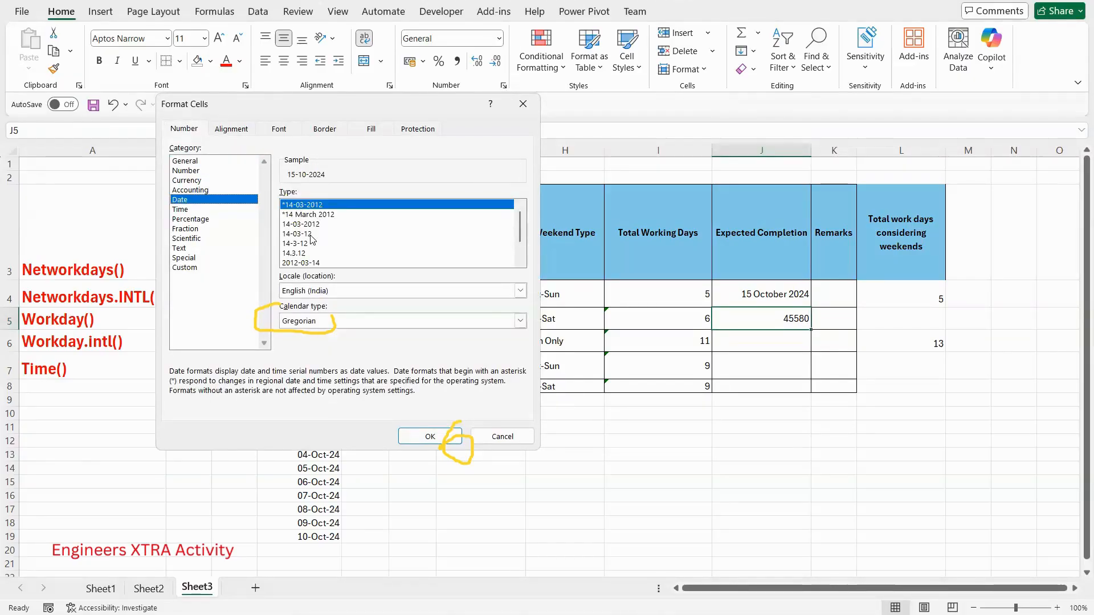
click(322, 214)
click(428, 437)
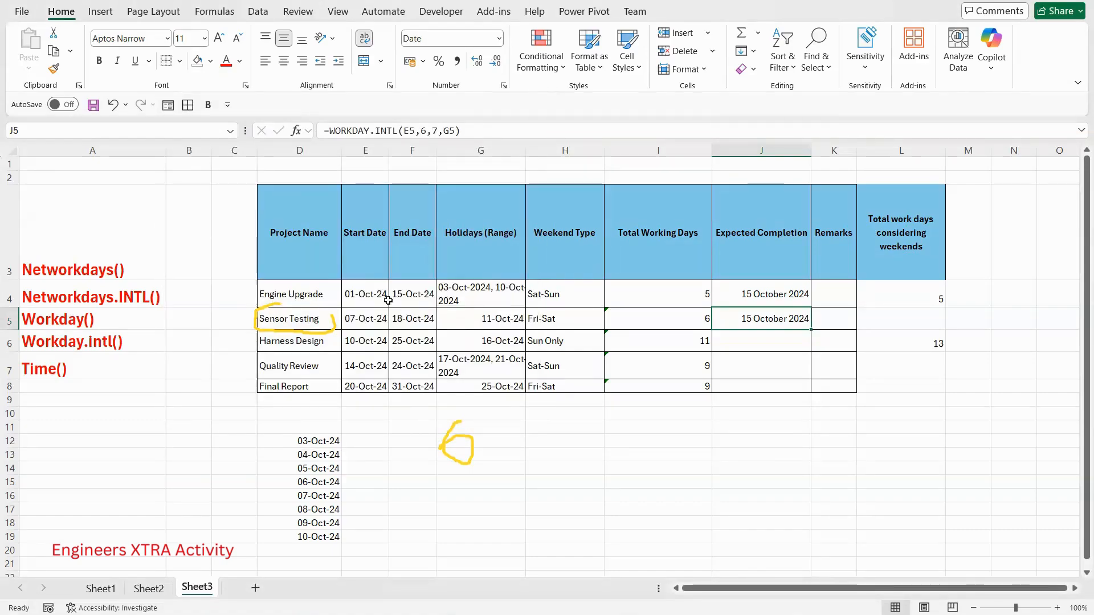
click(418, 318)
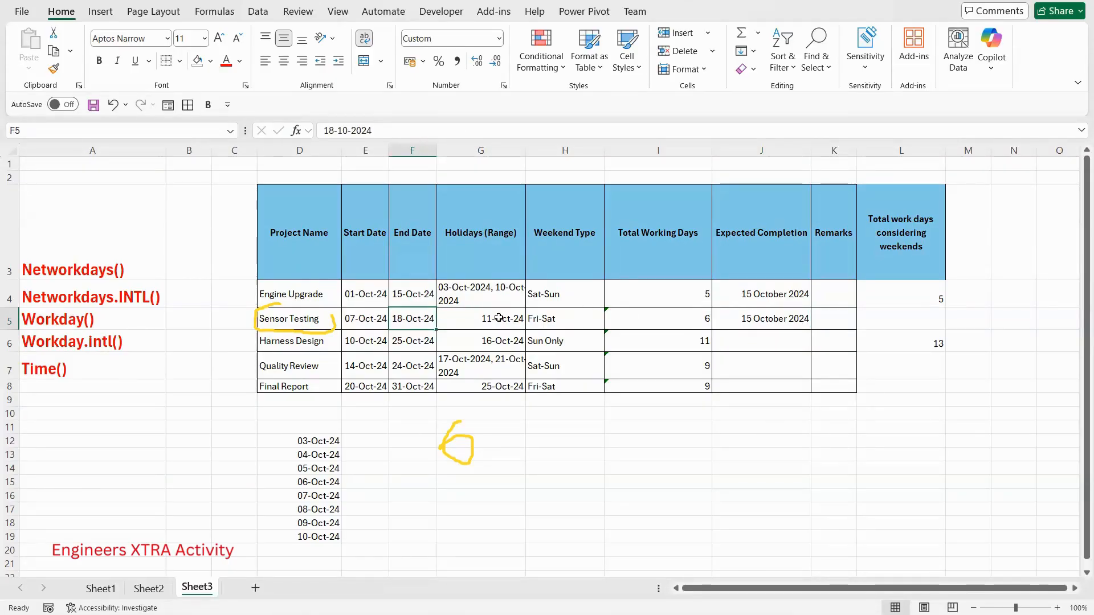
click(500, 318)
click(564, 314)
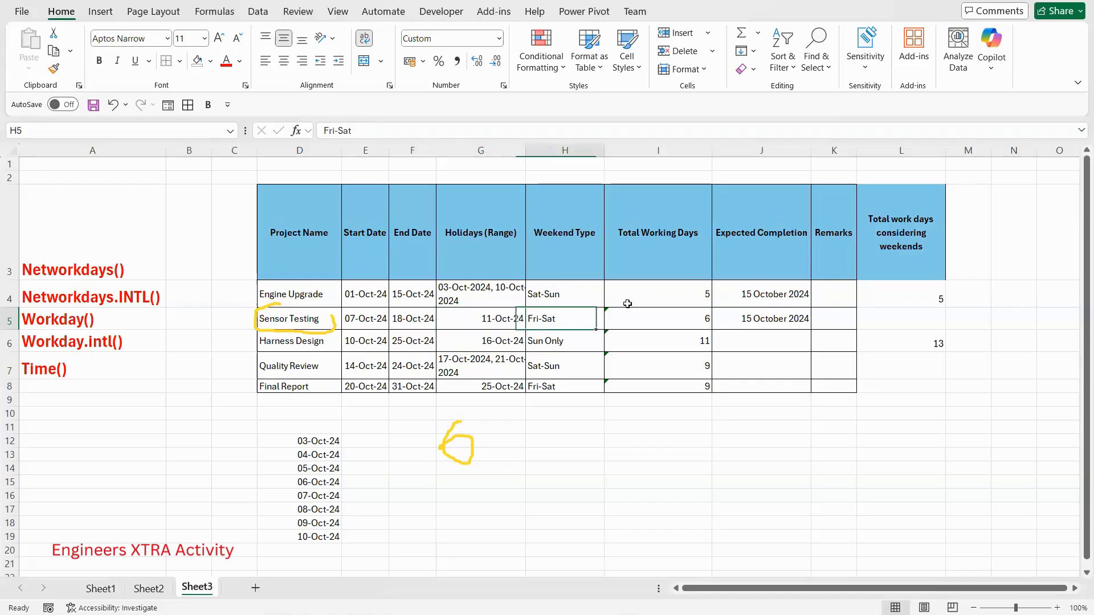
click(758, 320)
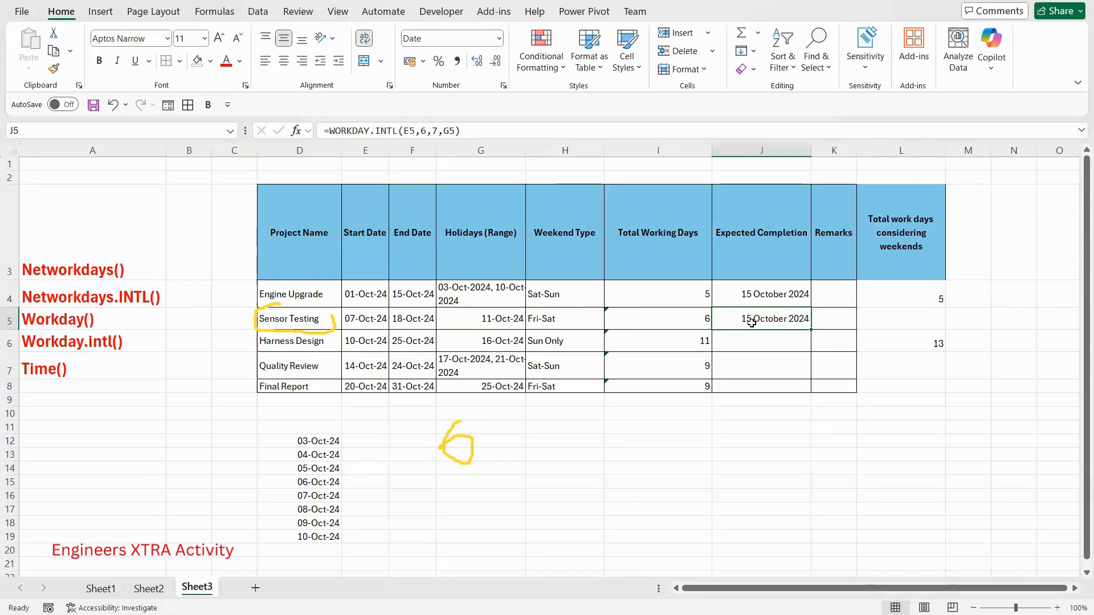
click(82, 364)
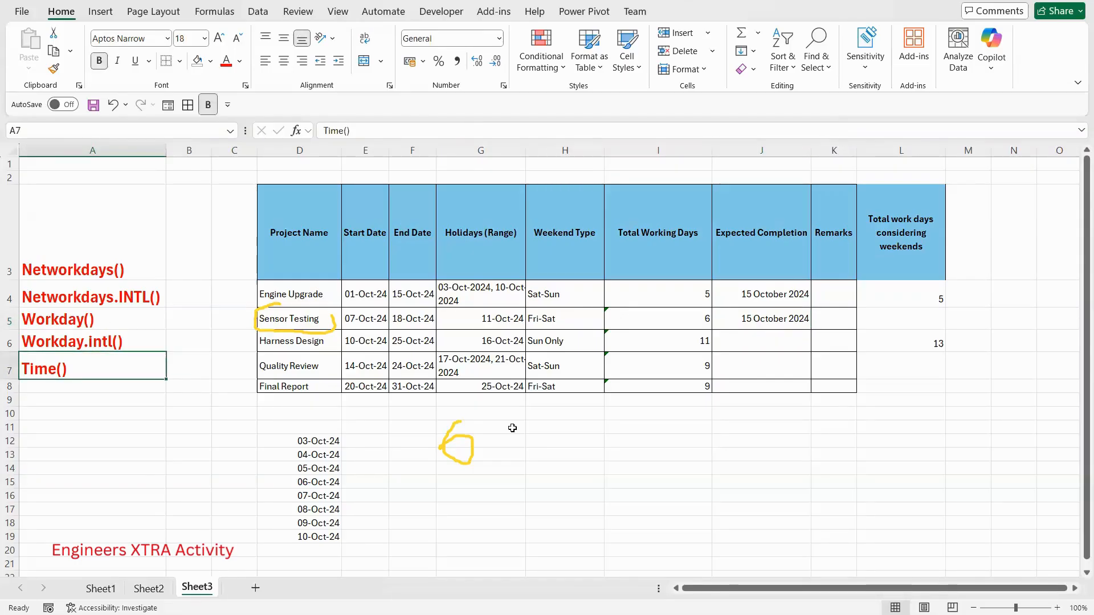
- Enter the text label "CTRL+SHIFT+;" in cell H11 below the schedule table
click(550, 428)
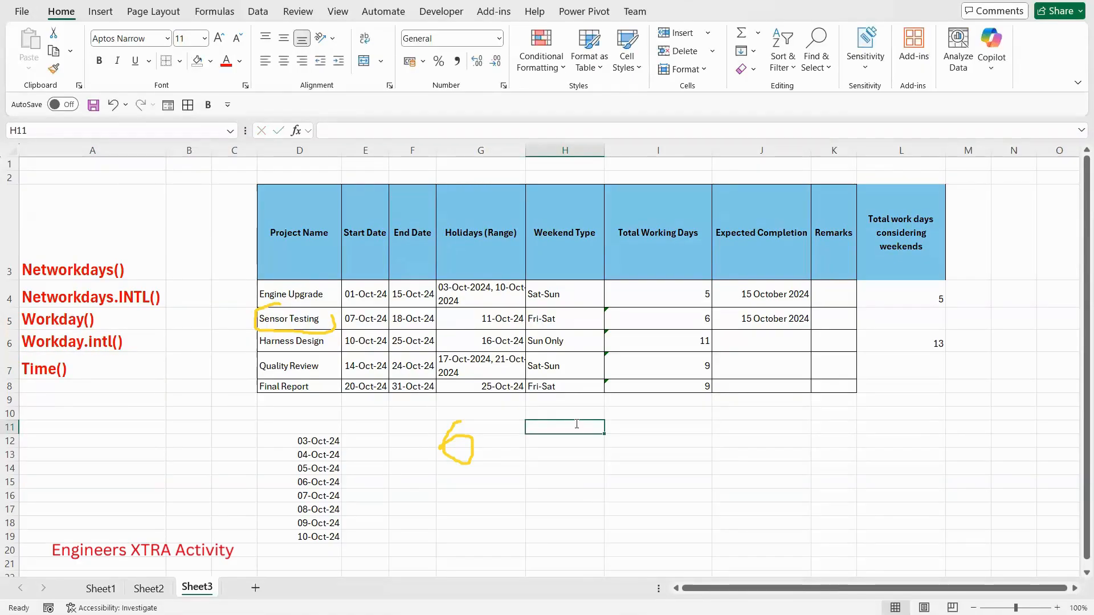
text(CTRL+SHIFT+;)
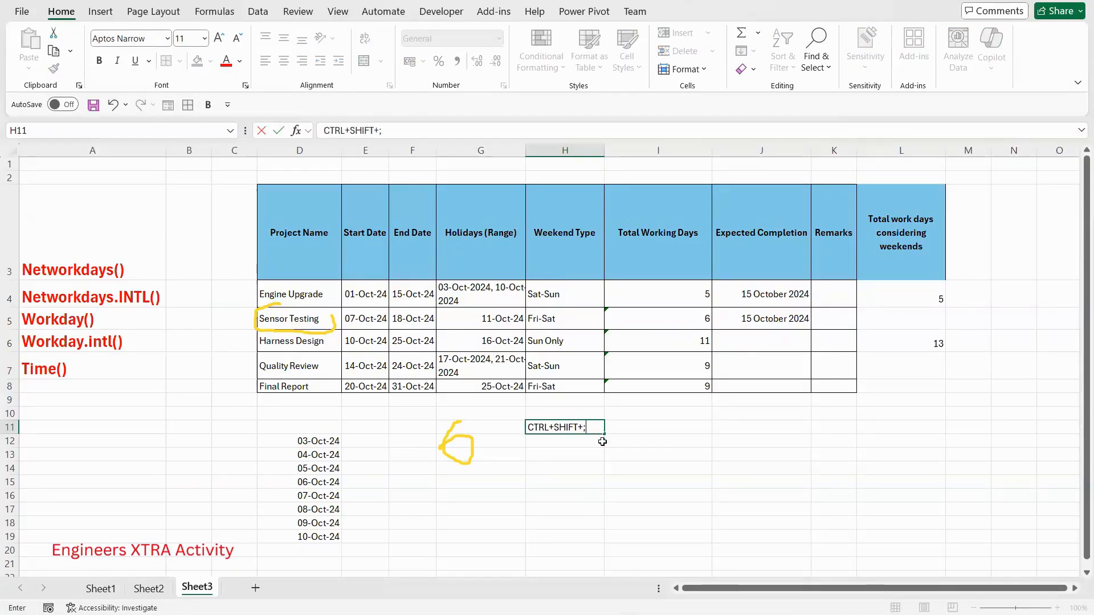
key(Return)
- Insert the current time as a static value in I11 and again in I12
click(618, 423)
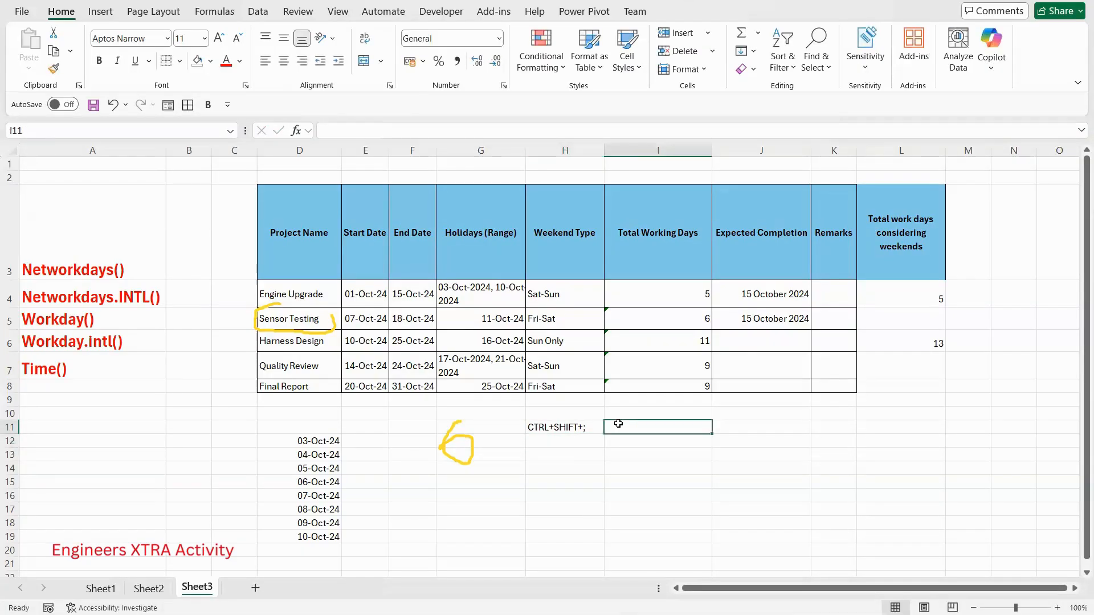
key(ctrl+shift+semicolon)
click(618, 466)
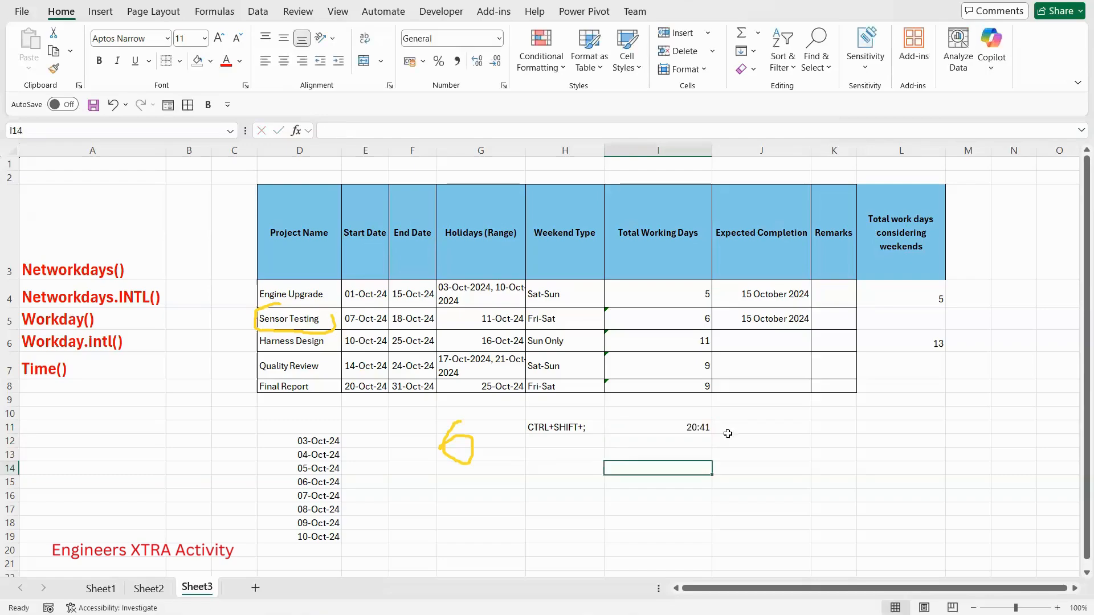
click(677, 431)
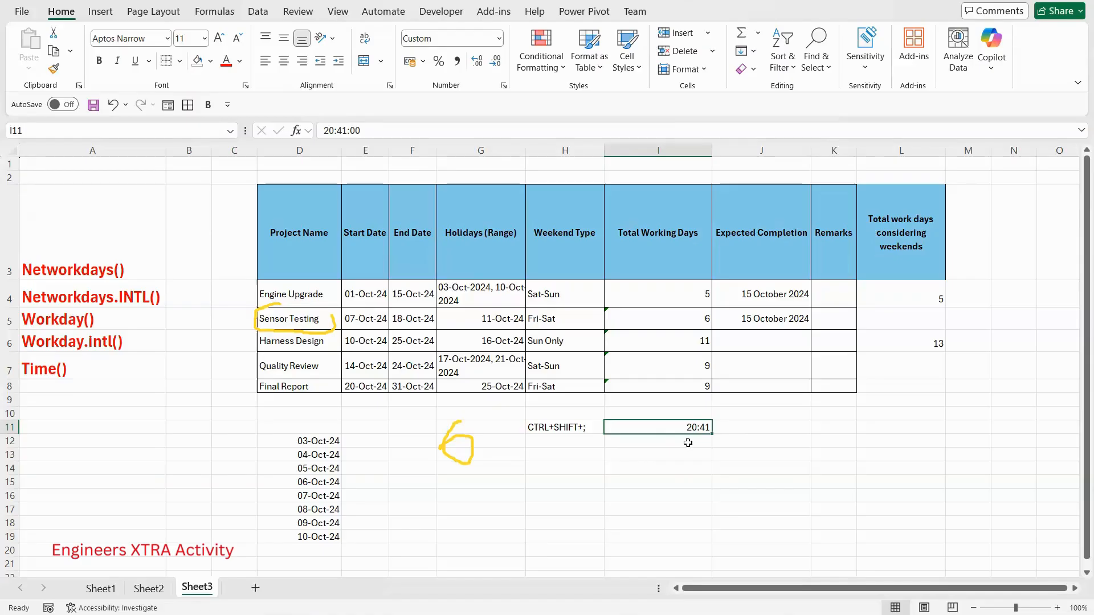
click(688, 443)
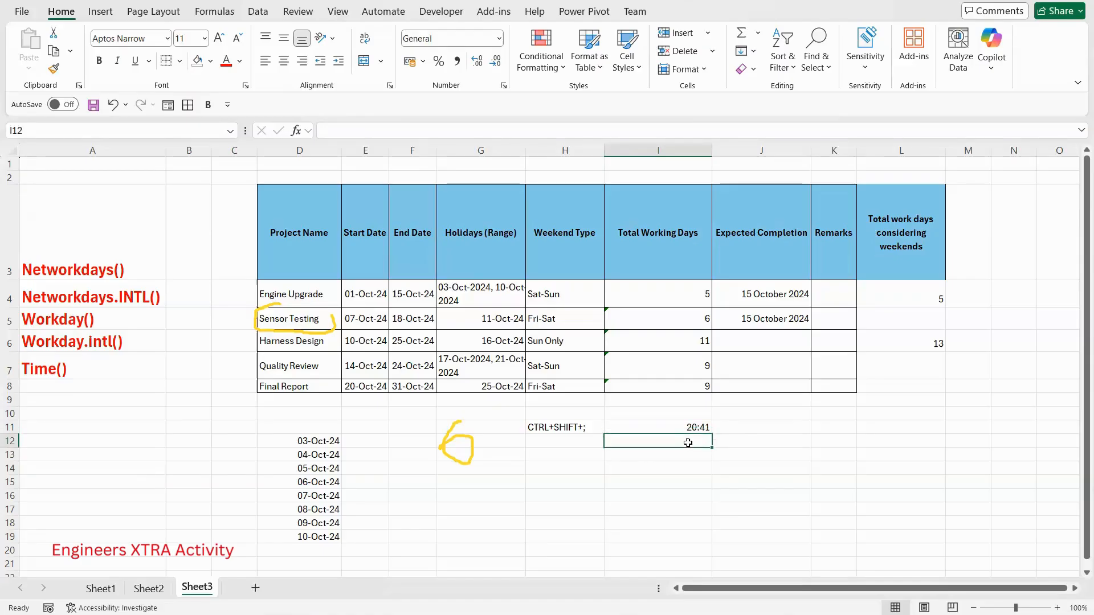
key(ctrl+shift+semicolon)
click(688, 466)
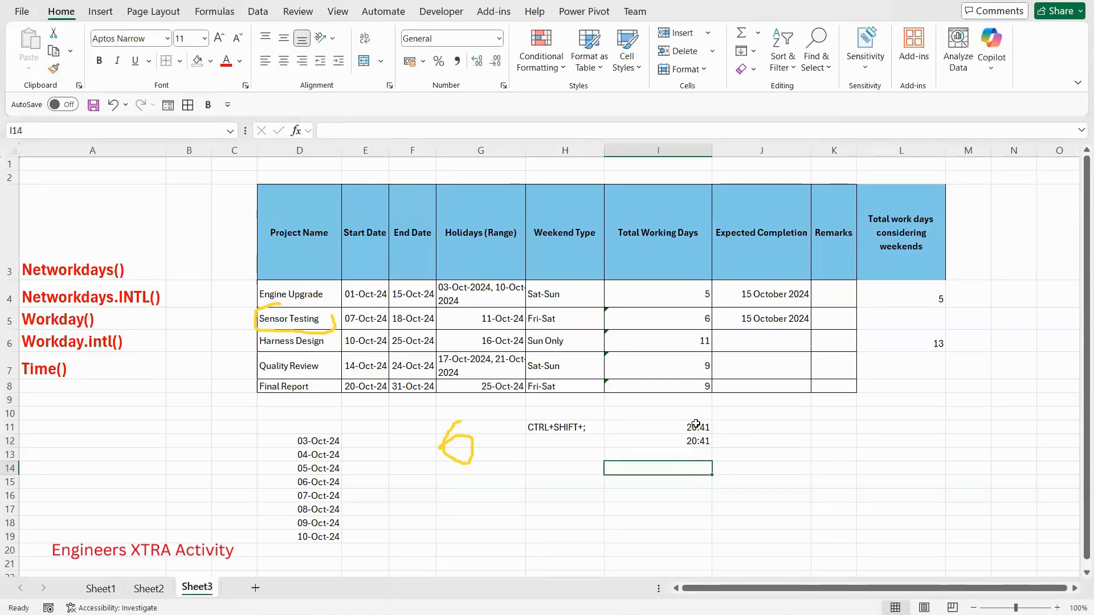
click(573, 482)
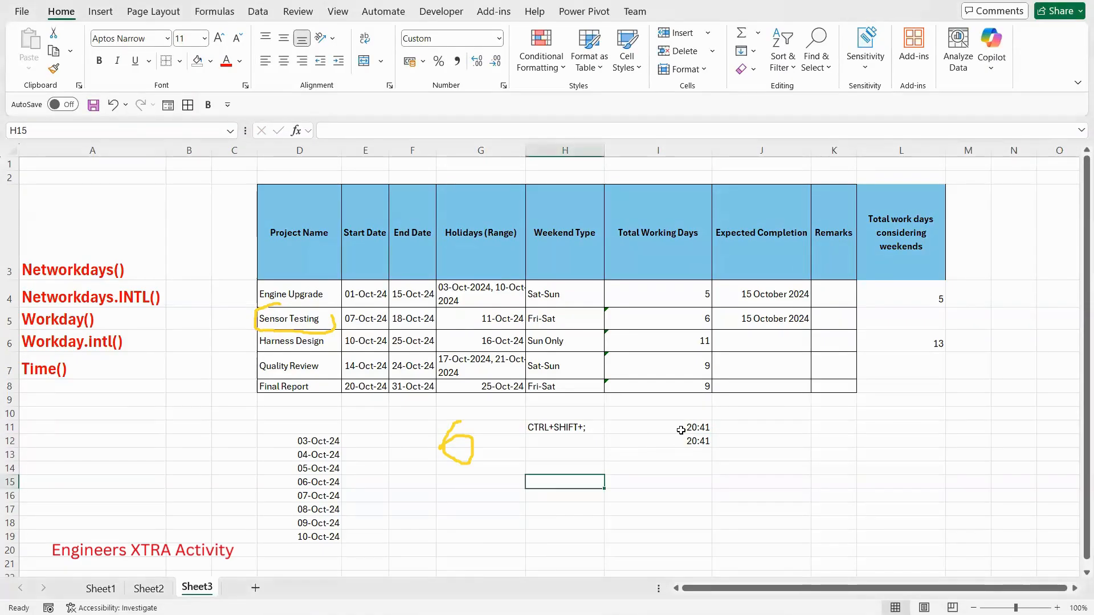
drag(696, 429, 696, 442)
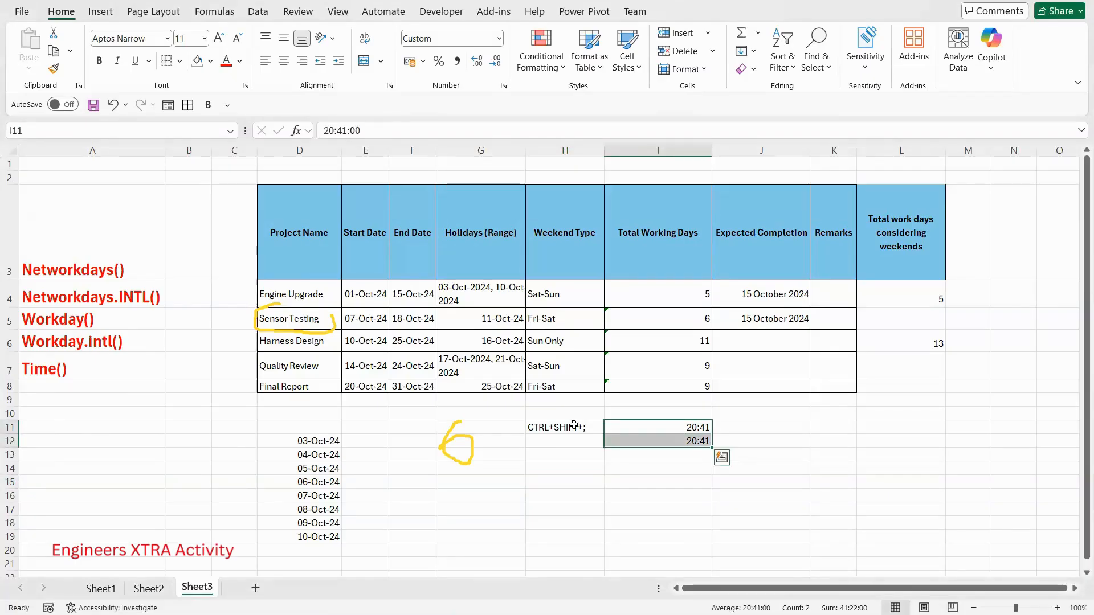
click(592, 424)
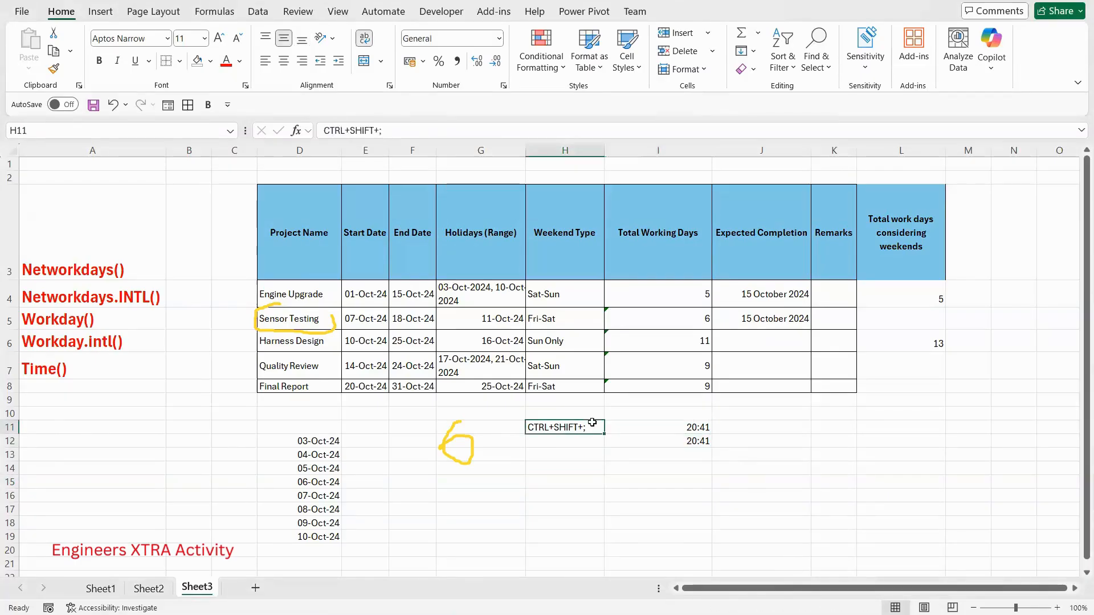
click(698, 428)
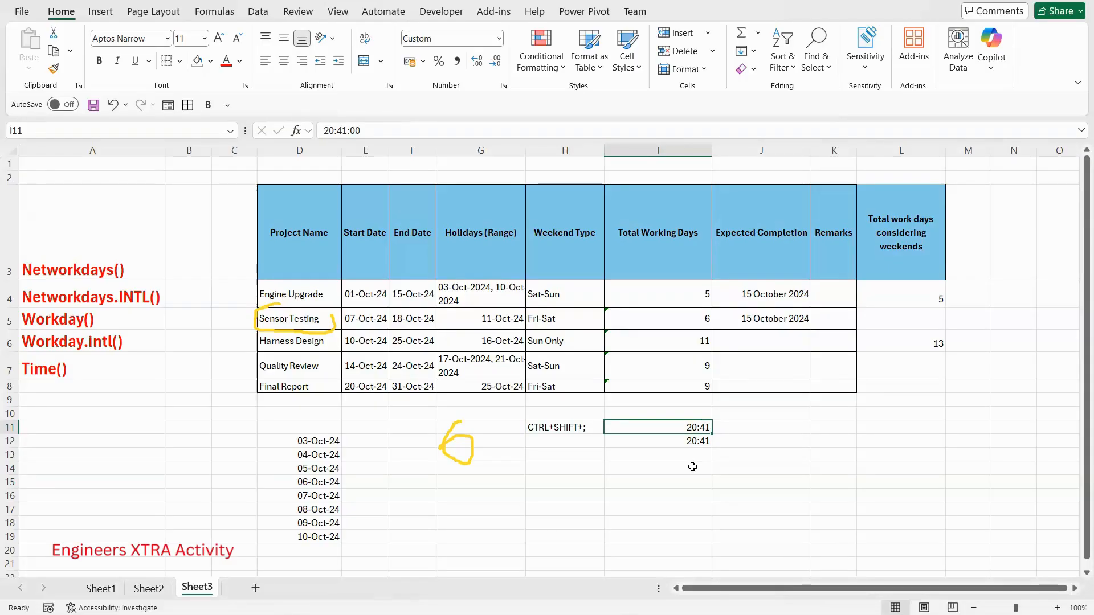
- Build a time value in cell I14 from hour, minute and second with =TIME(20,42,4)
click(626, 465)
text(=TI)
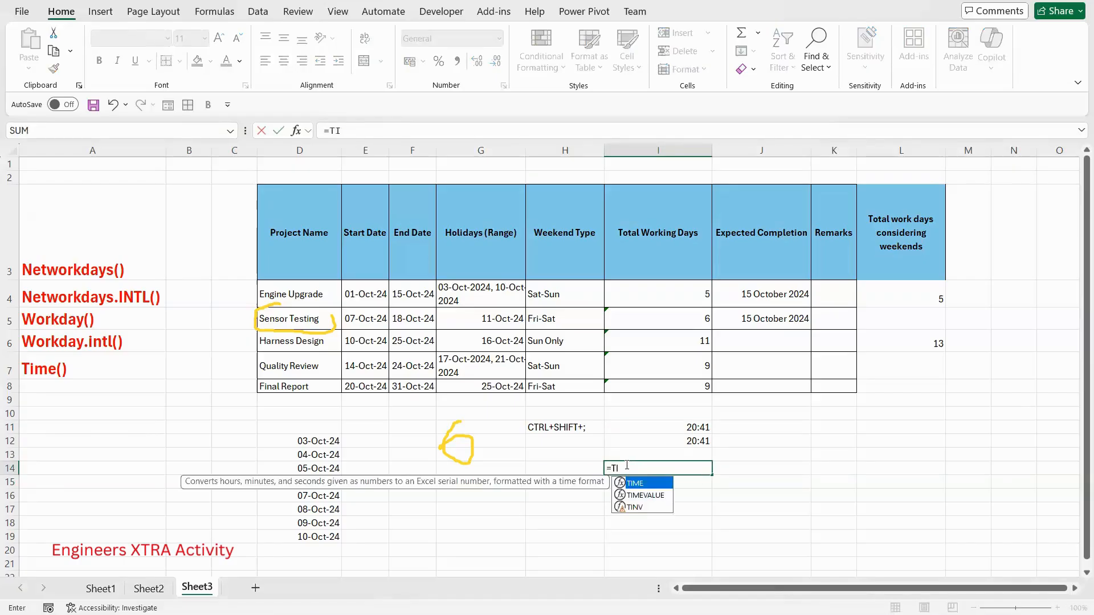
text(ME()
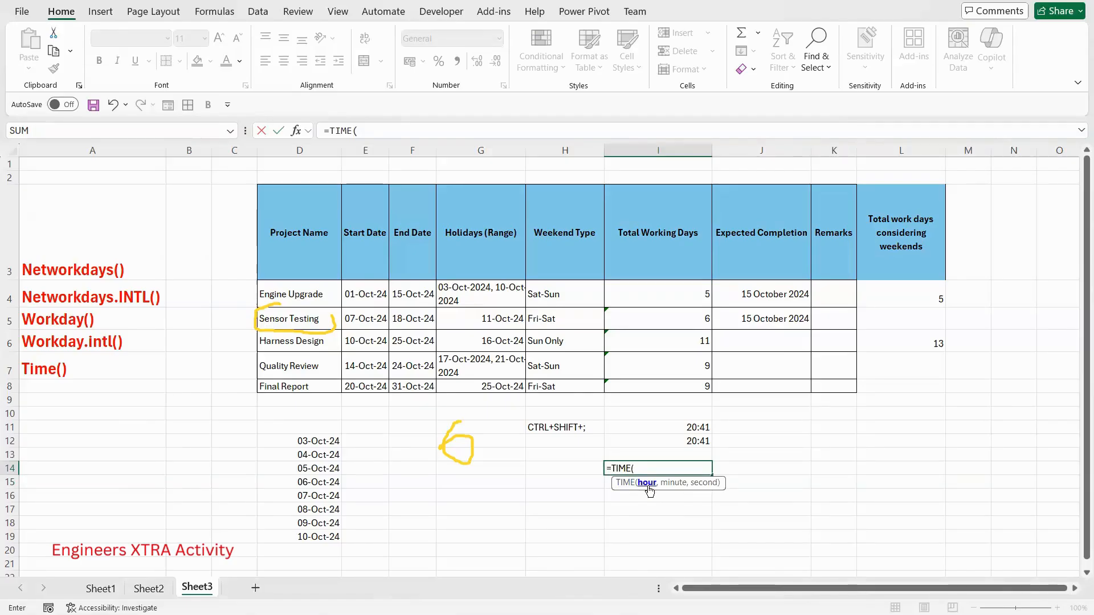
text(20,)
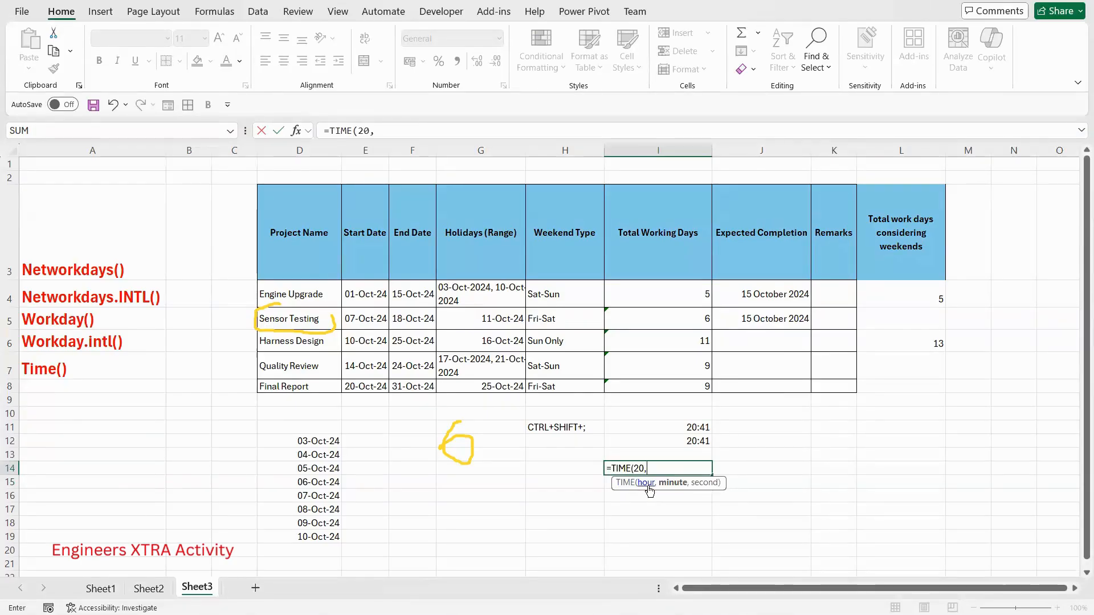
text(42,)
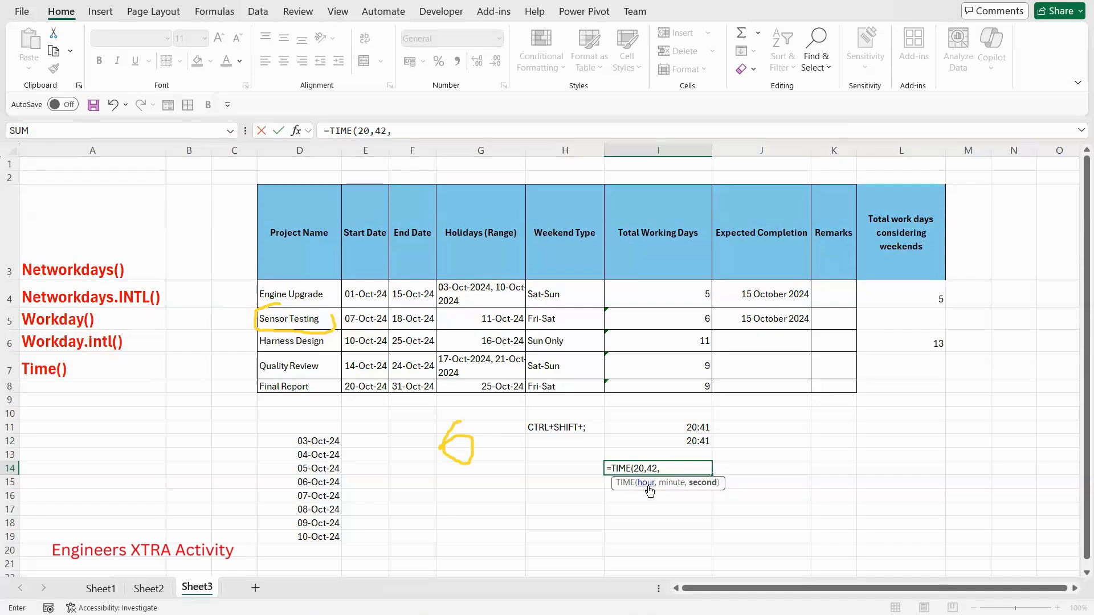
text(4))
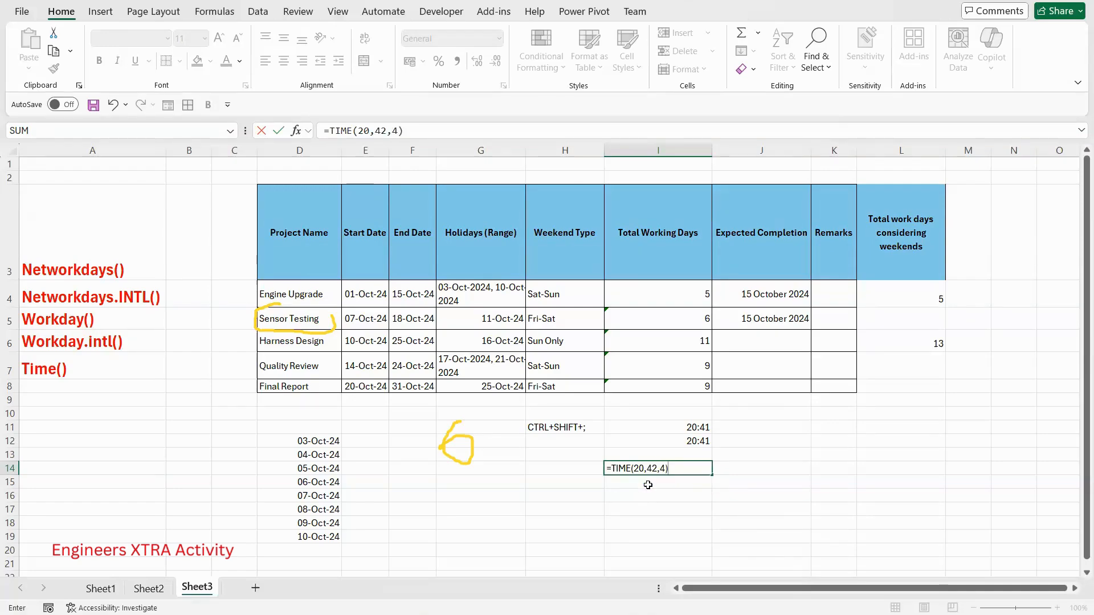
key(Return)
click(703, 469)
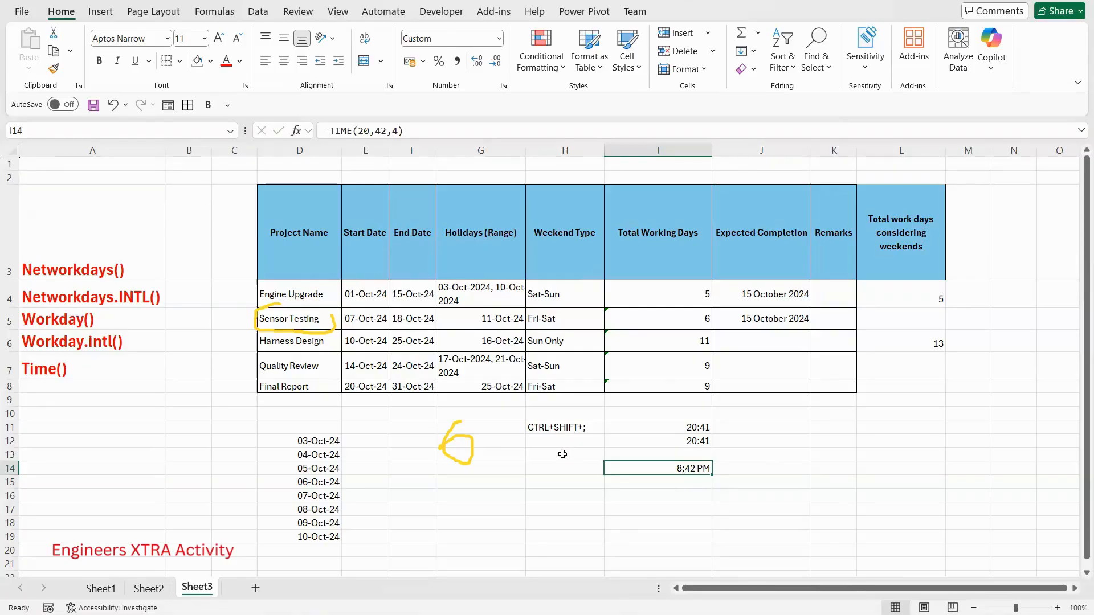
- Enter the text label "Time()" in cell H12
click(549, 444)
text(T)
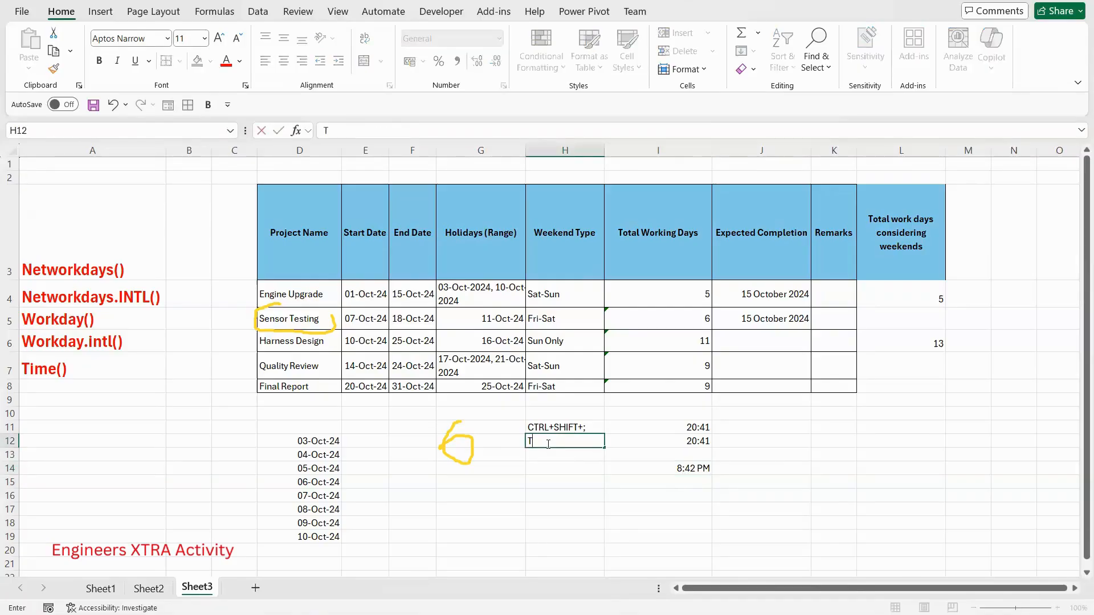
text(ime())
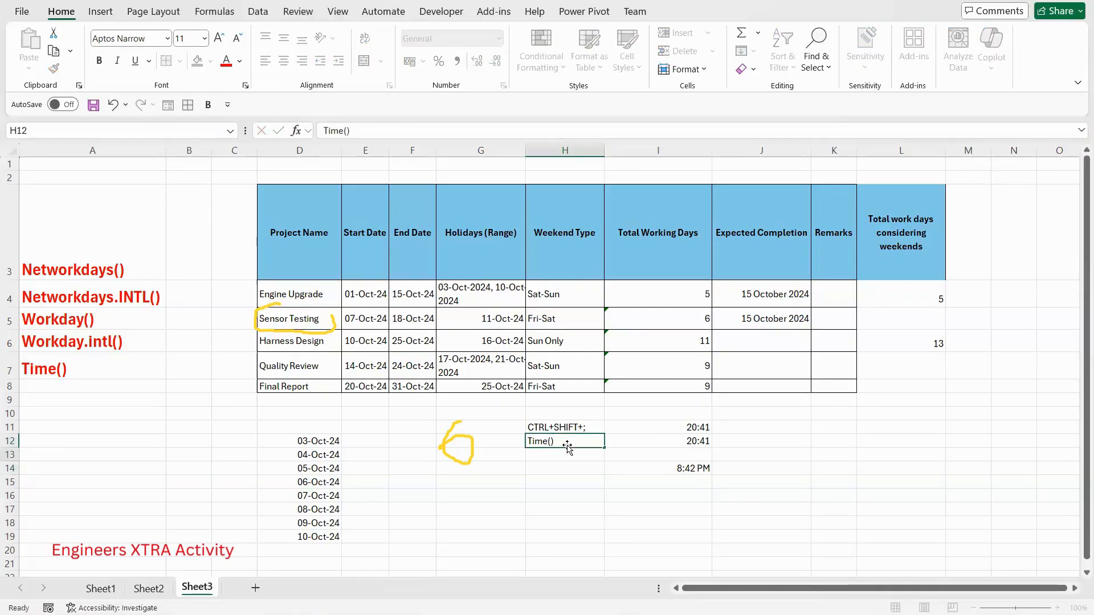
key(Return)
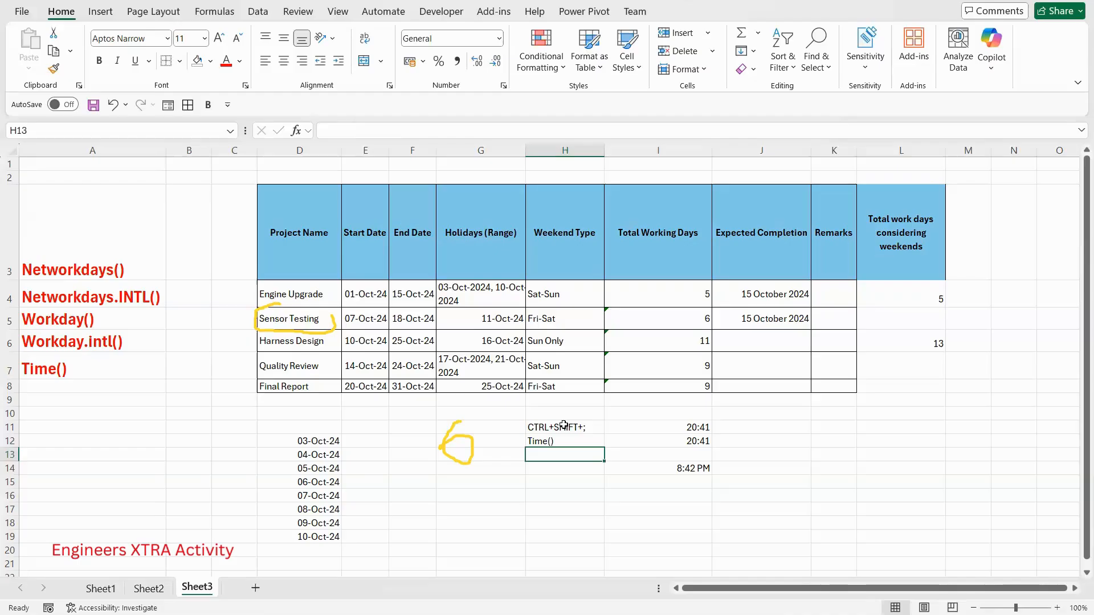